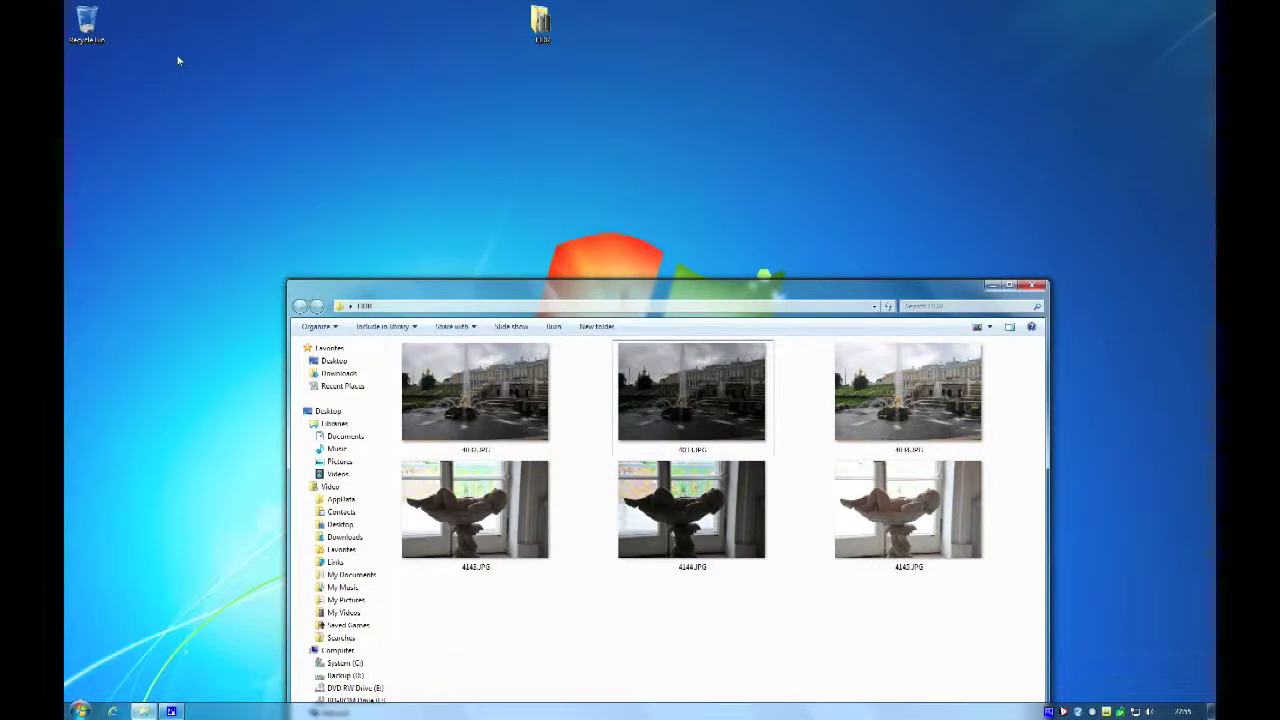
Step: Click through the three fountain exposures and statue photos 4143–4145, then clear the selection
click(450, 390)
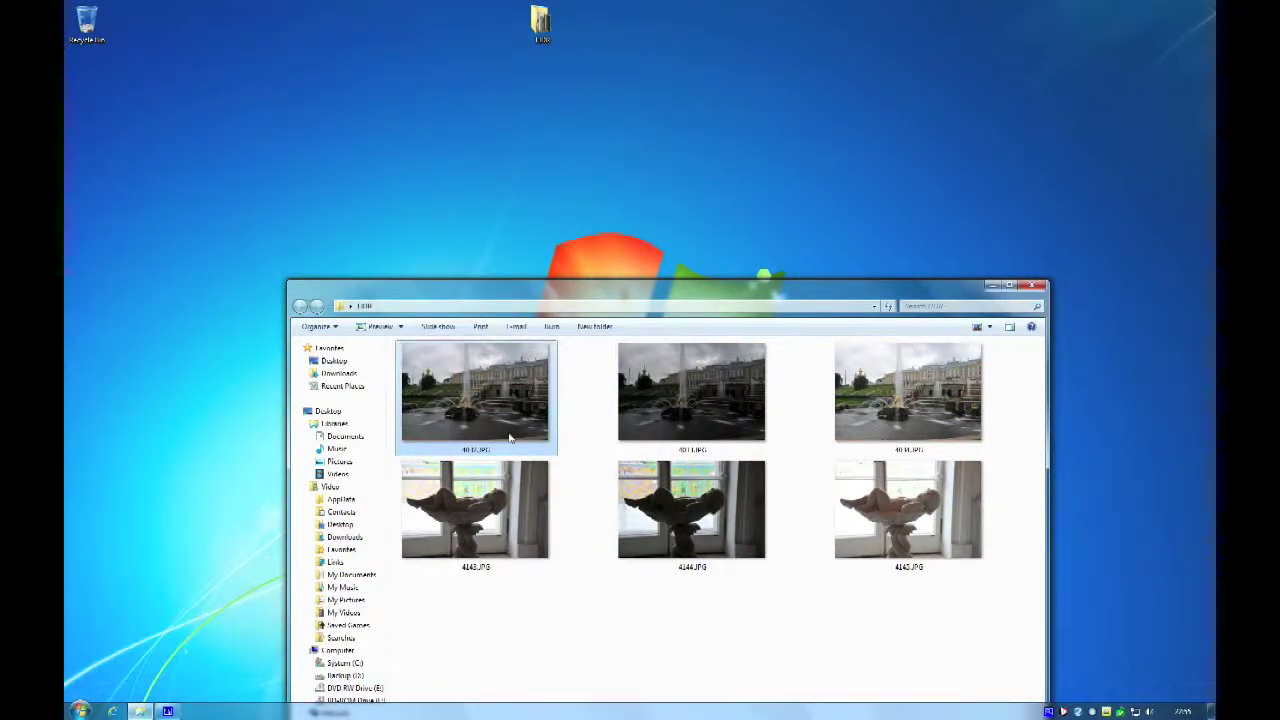
click(693, 438)
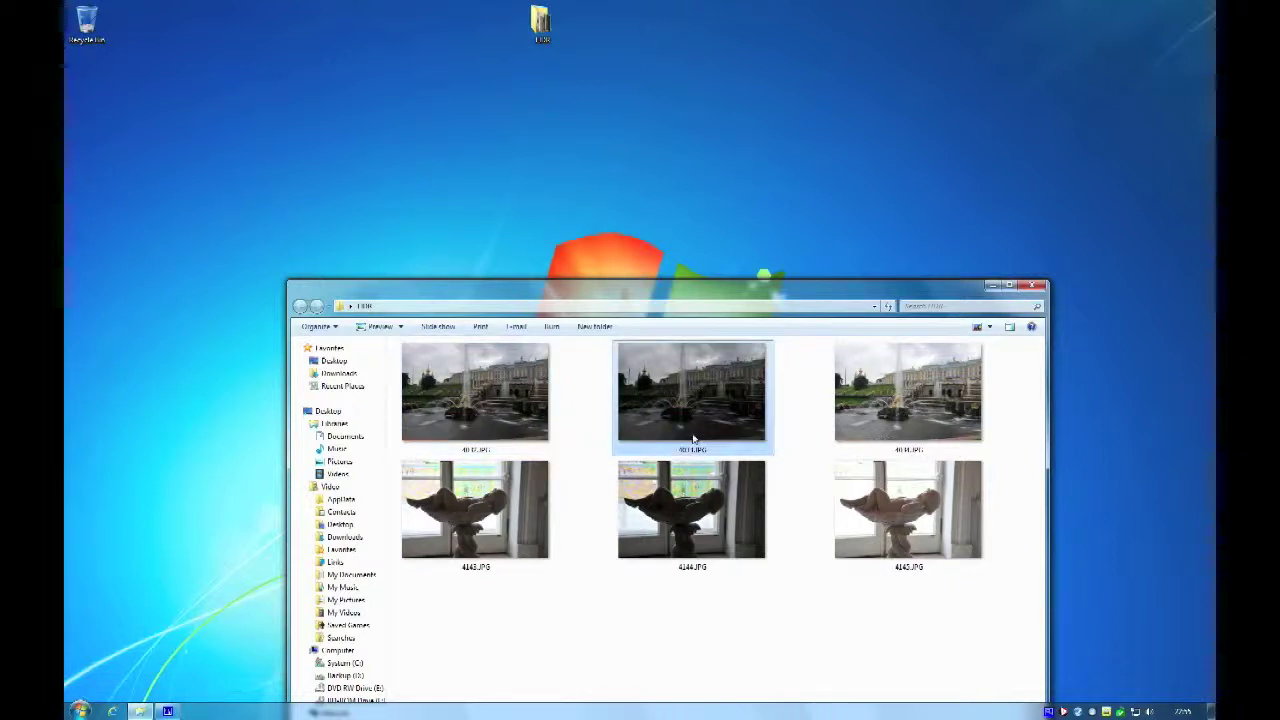
click(880, 432)
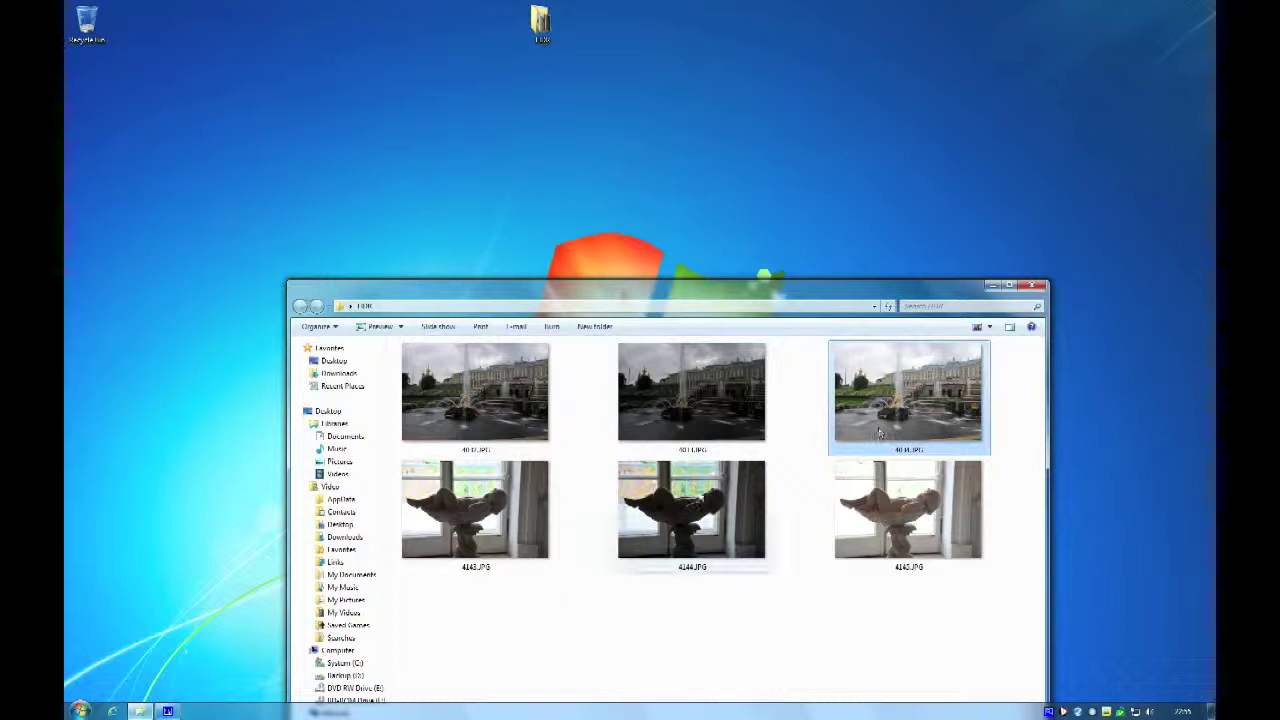
click(527, 530)
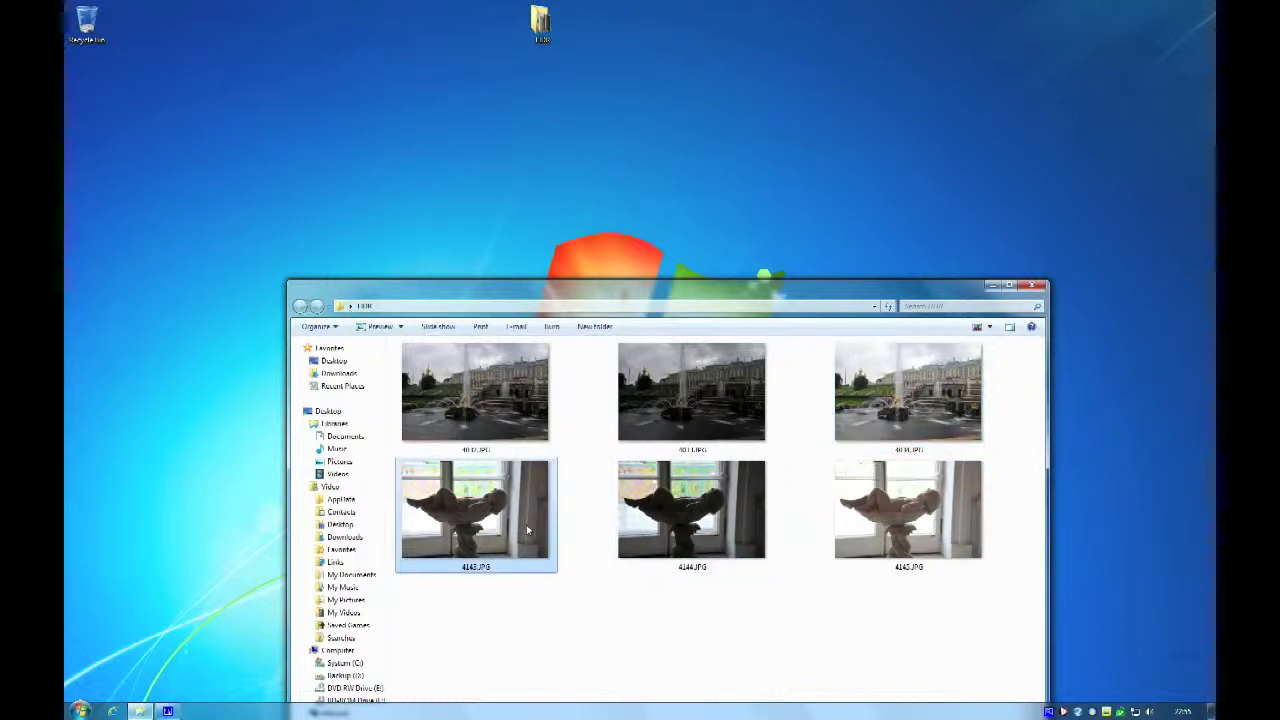
click(686, 540)
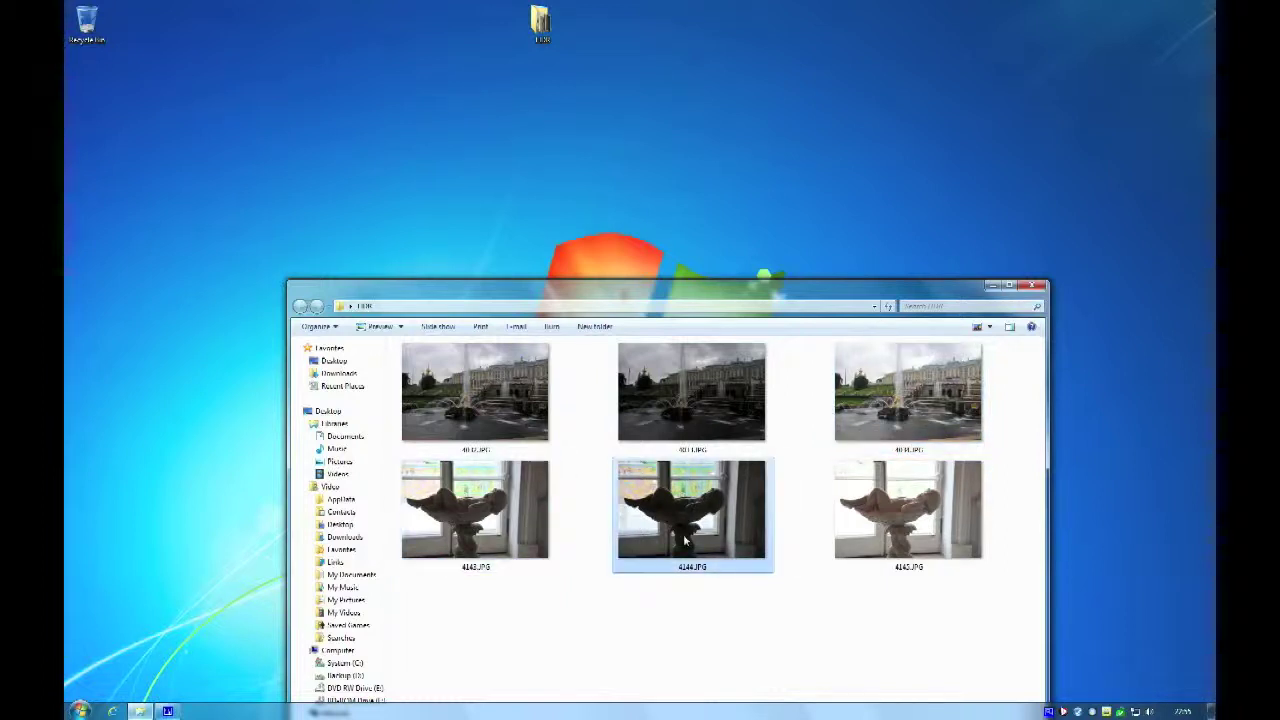
click(912, 548)
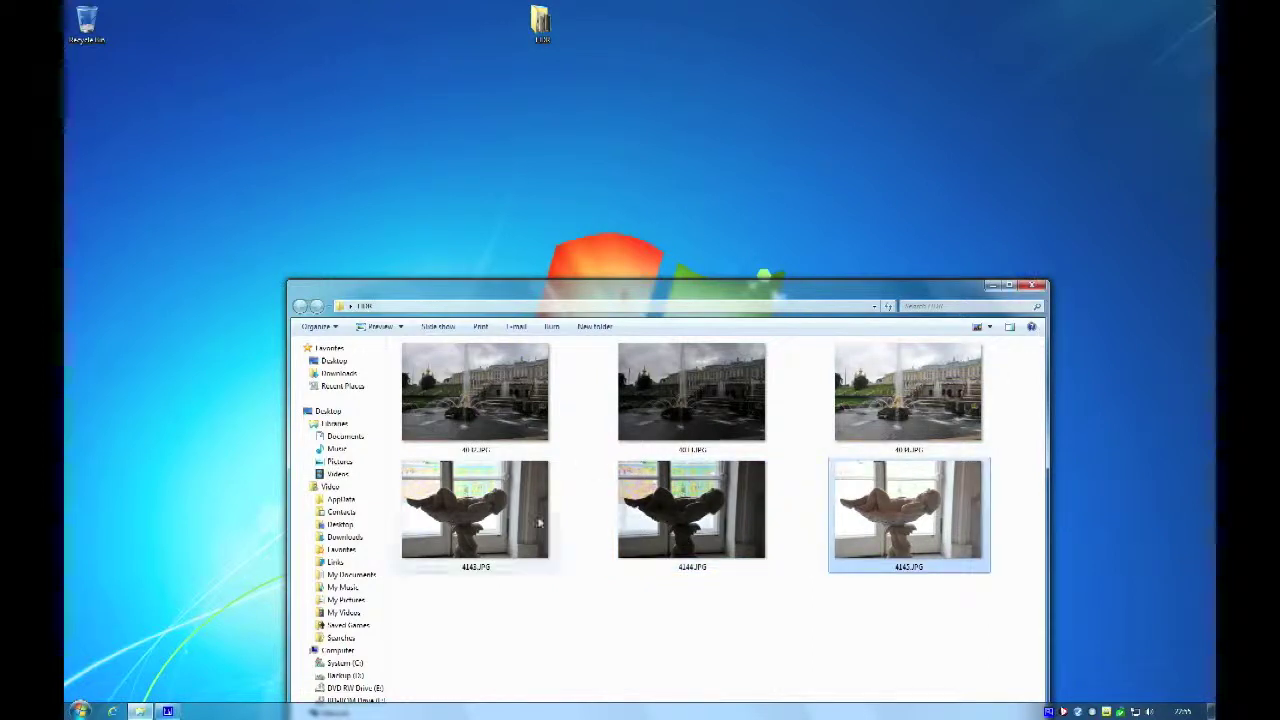
click(870, 583)
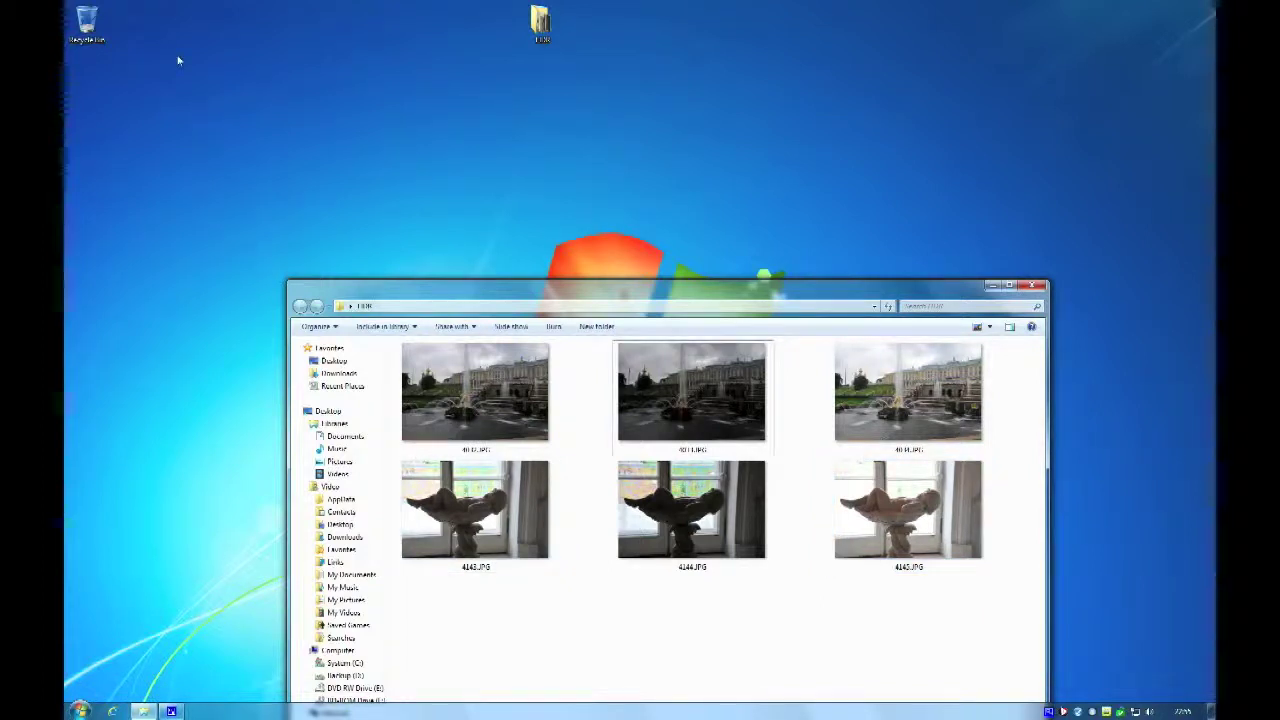
Step: Repeat that pass over all six thumbnails twice more, clearing the selection each time
click(449, 391)
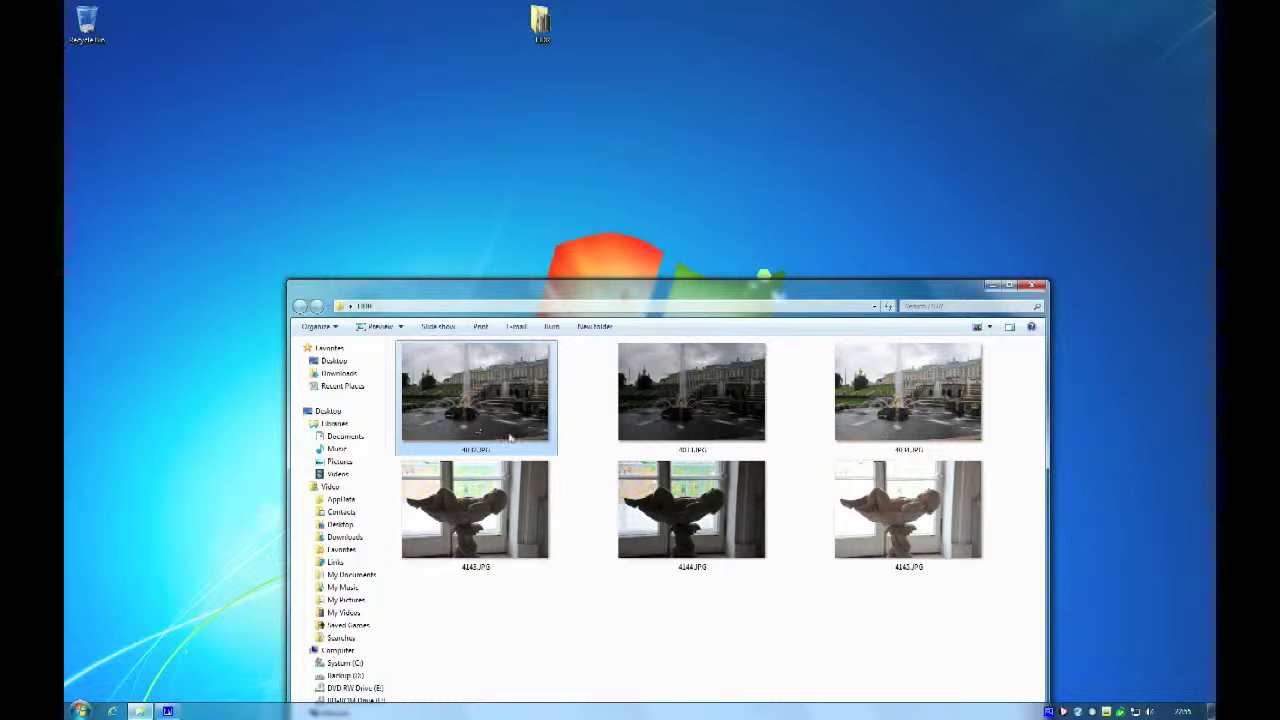
click(693, 438)
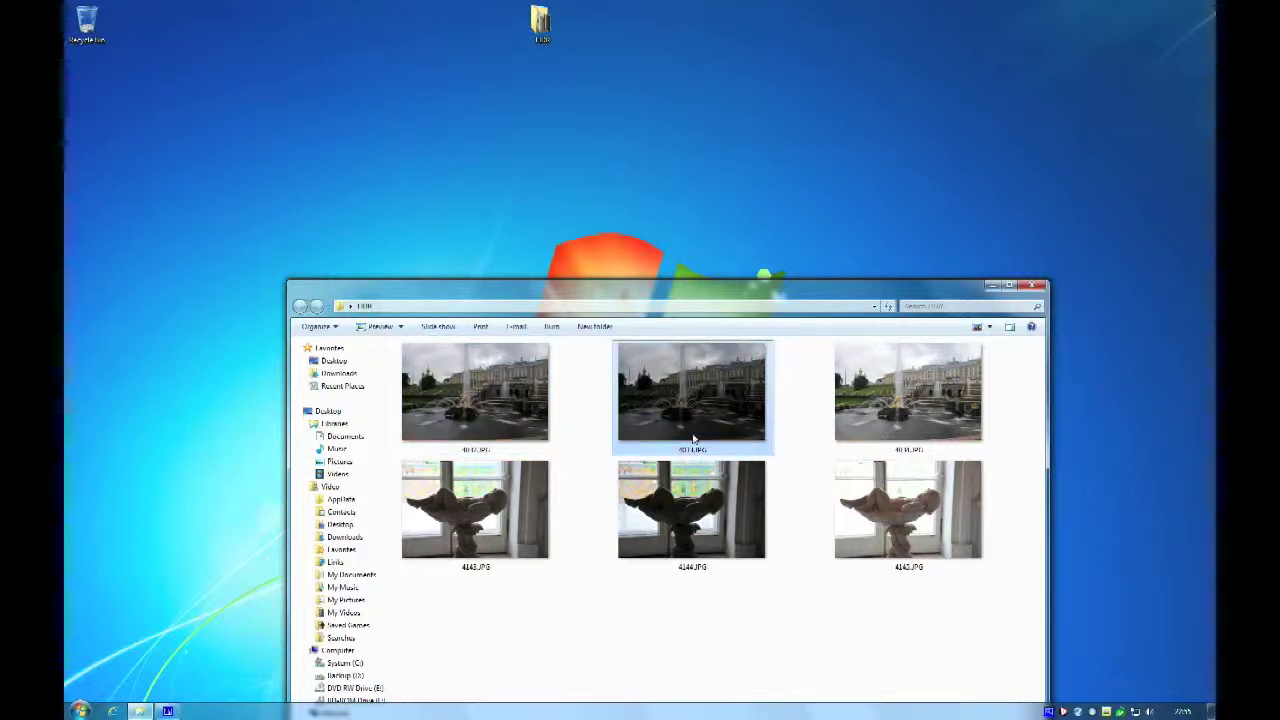
click(878, 430)
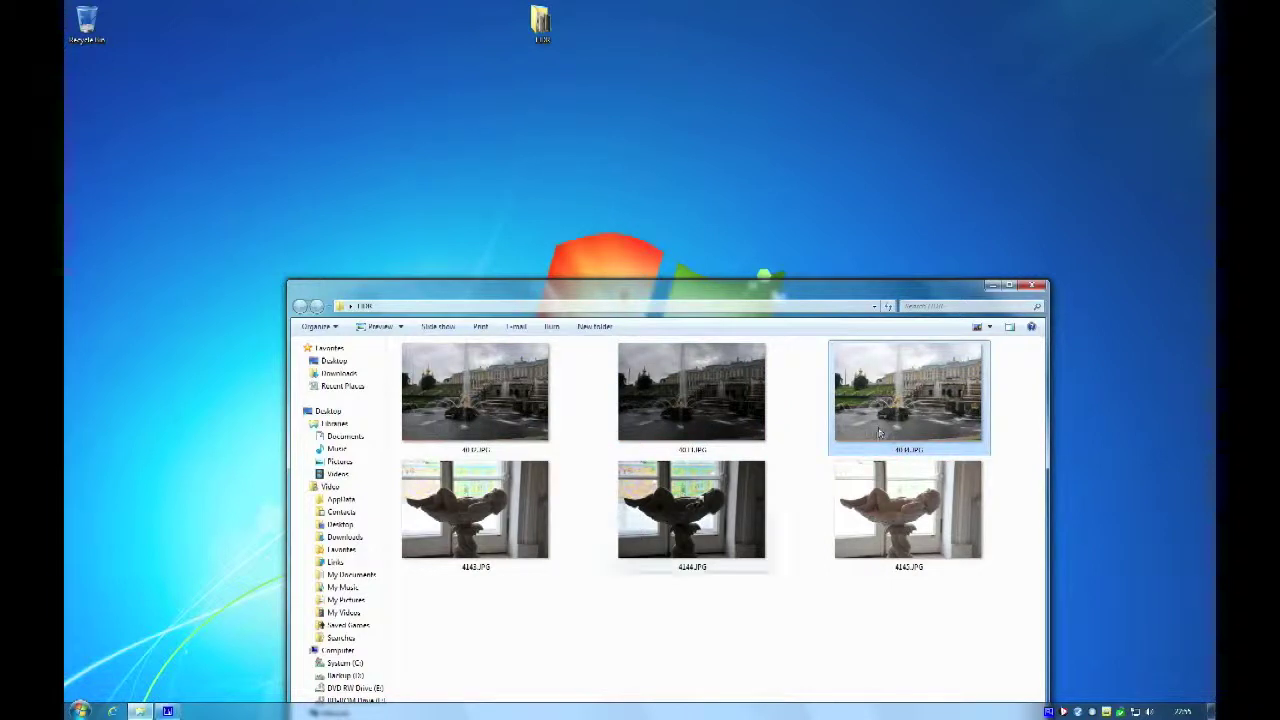
click(528, 524)
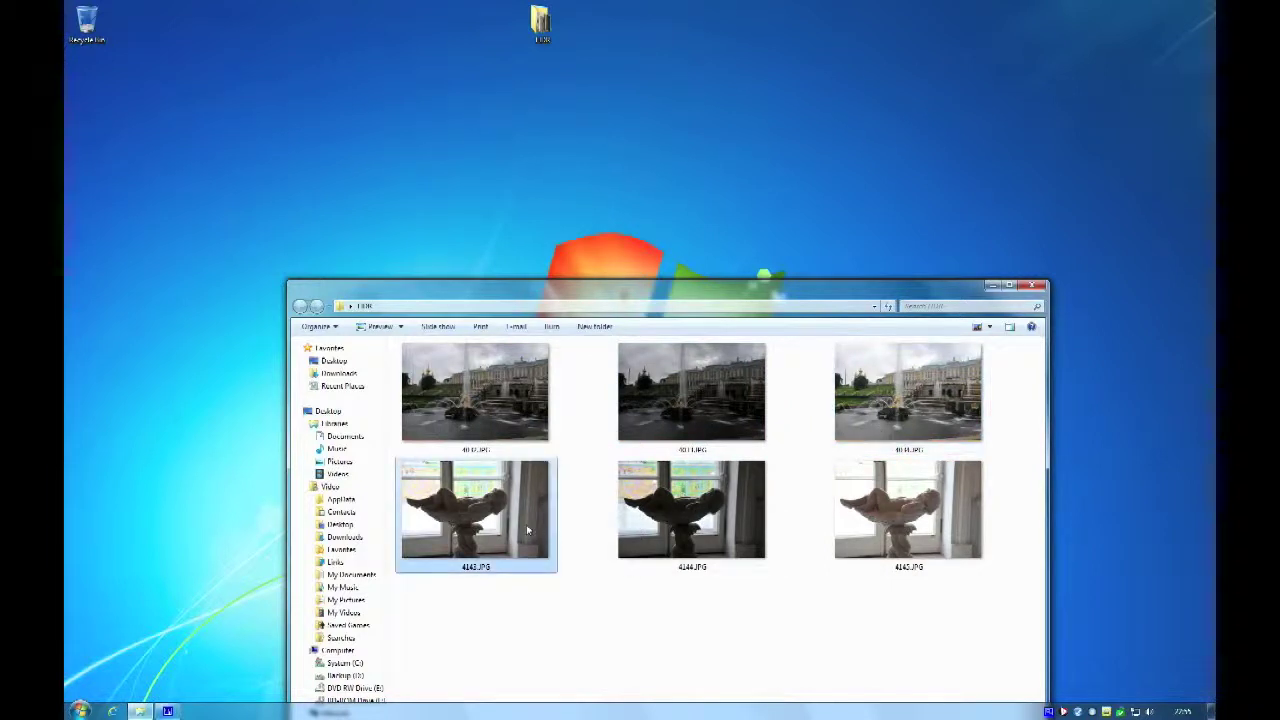
click(686, 540)
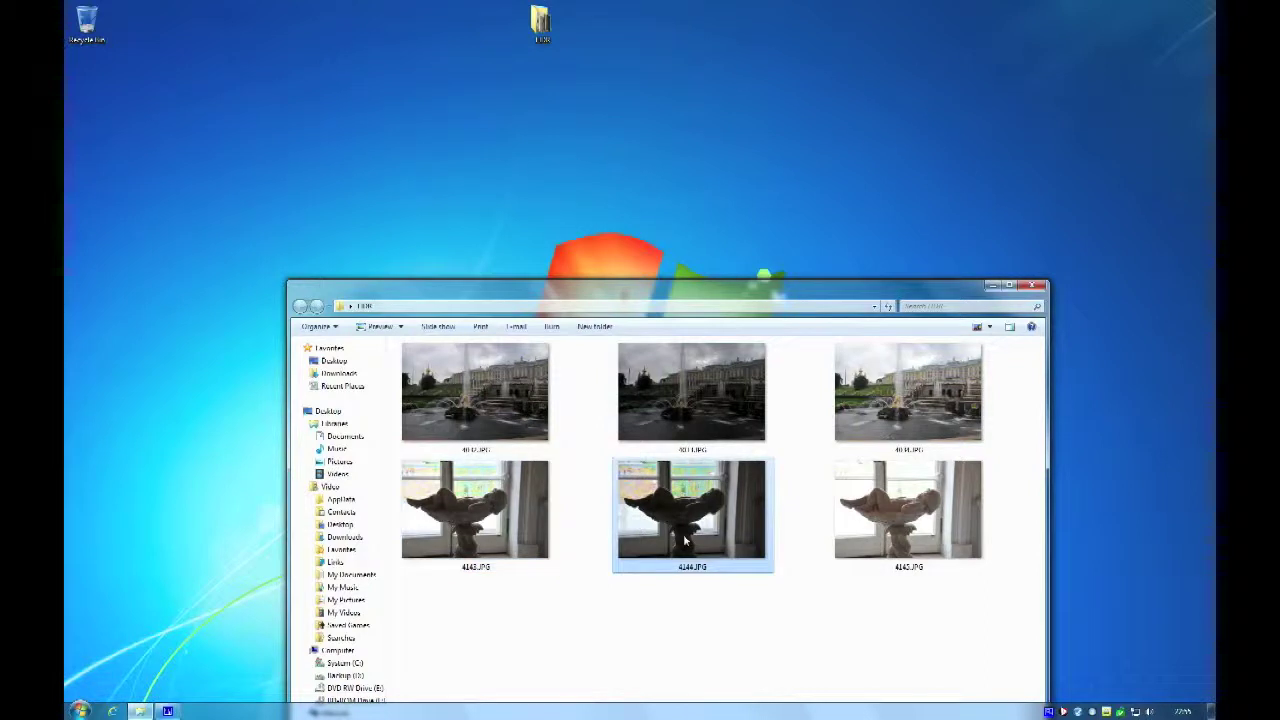
click(913, 545)
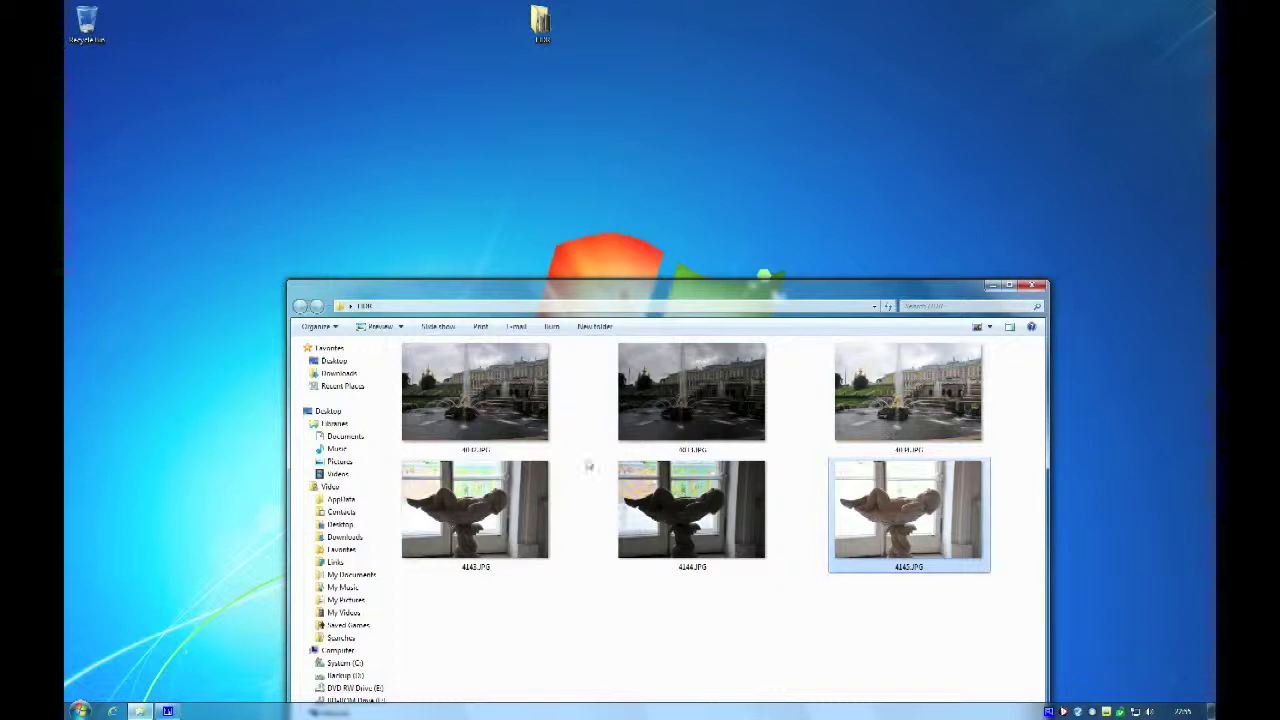
click(557, 490)
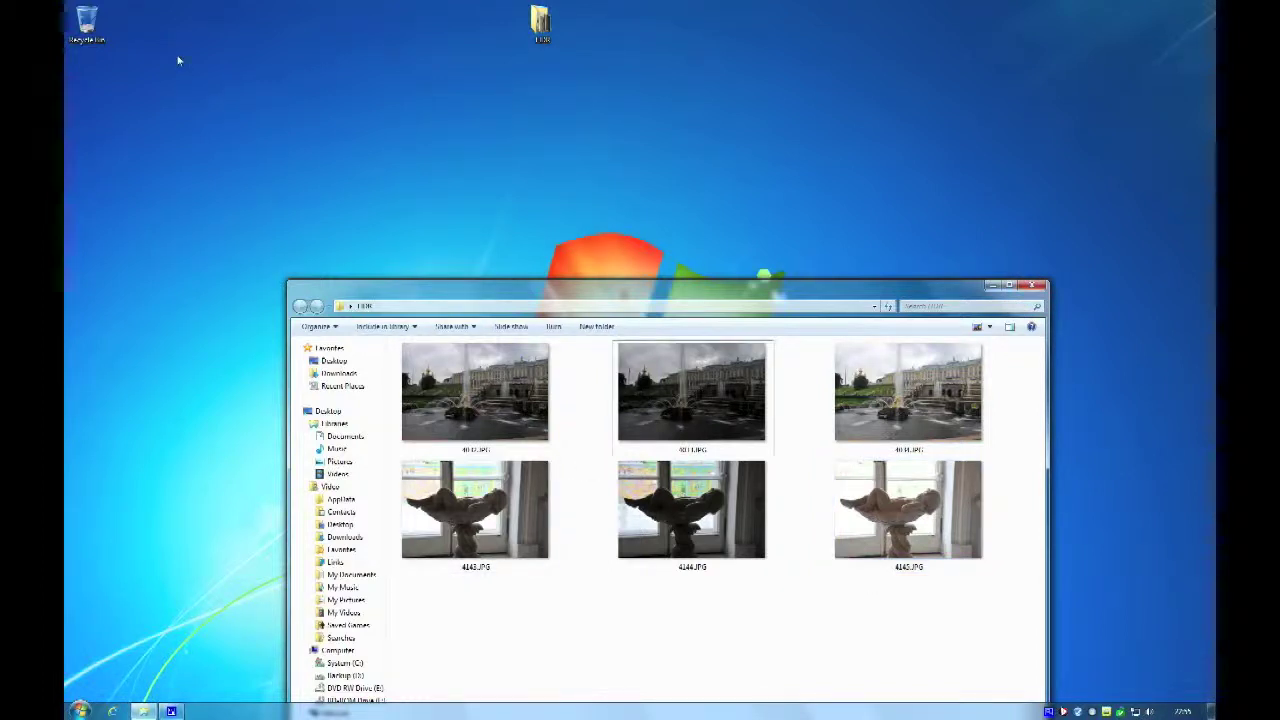
click(450, 390)
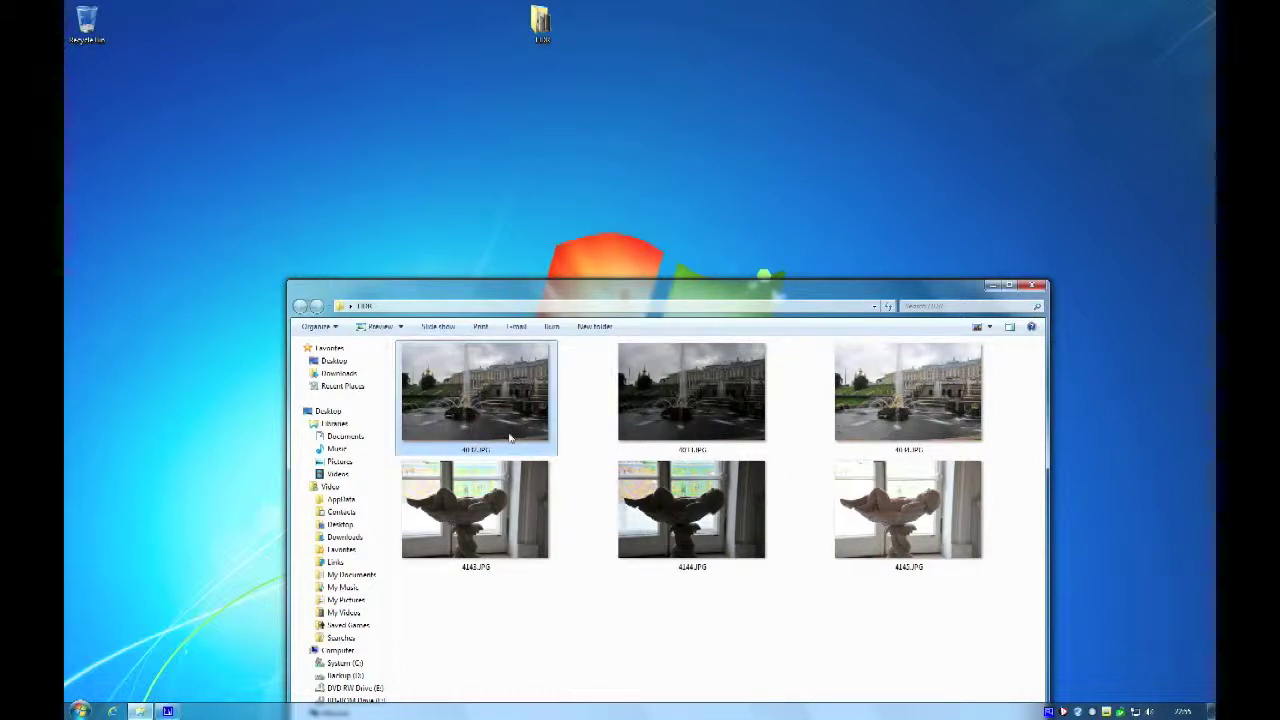
click(693, 438)
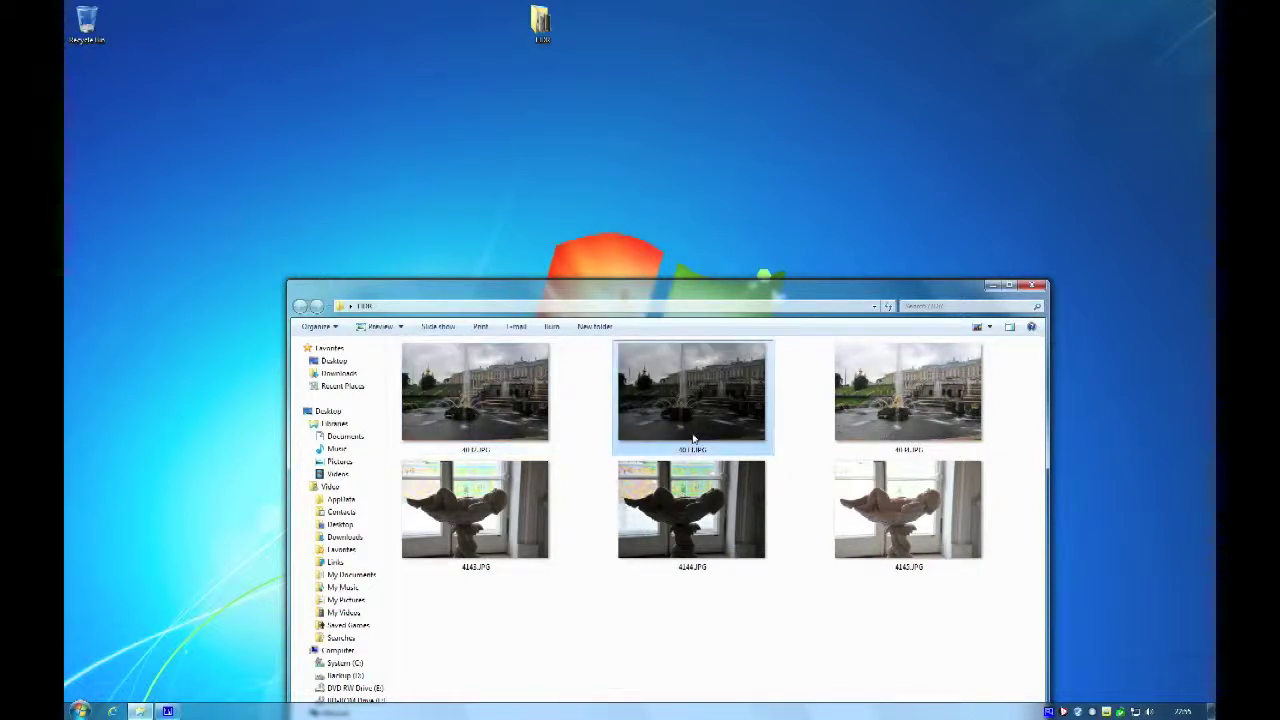
click(878, 427)
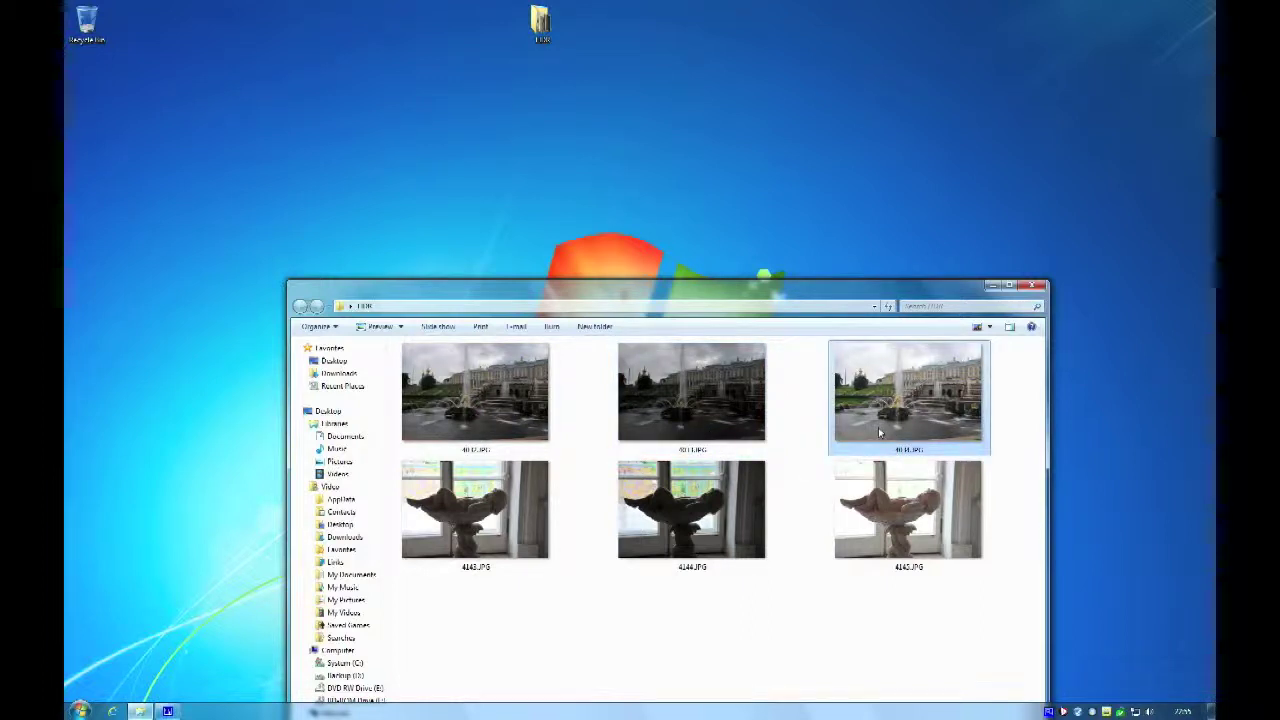
click(528, 530)
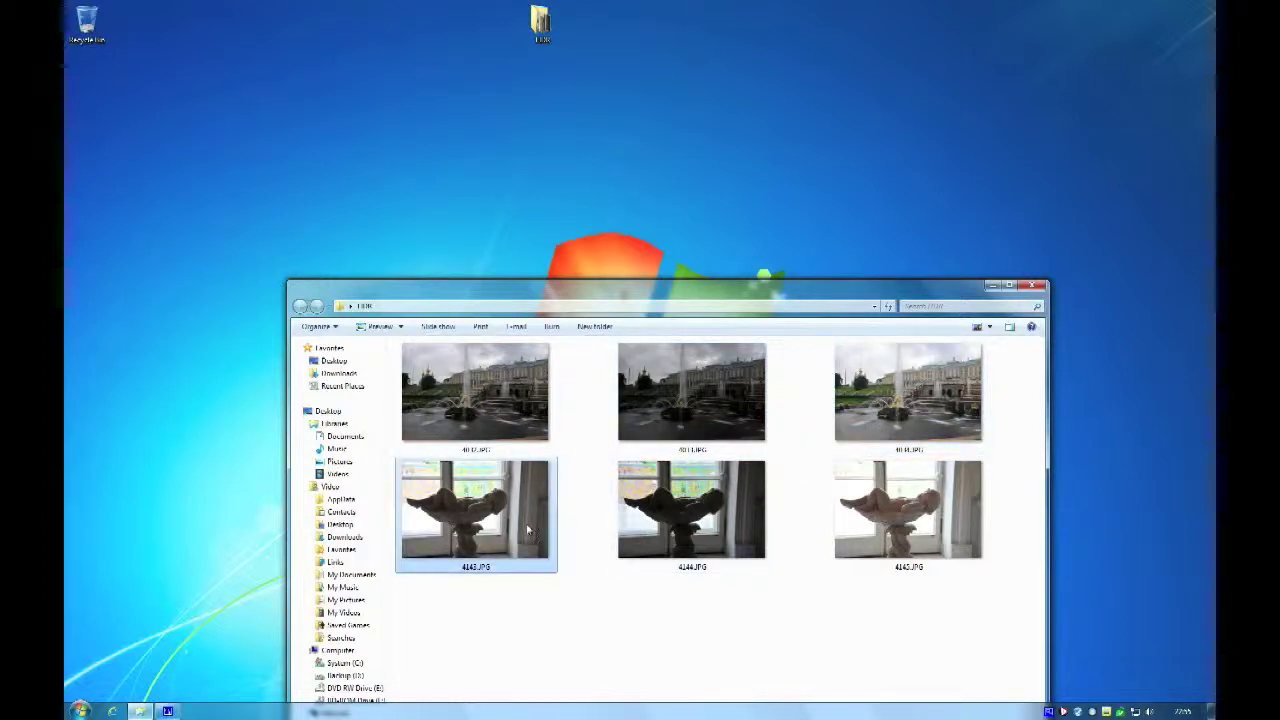
click(686, 540)
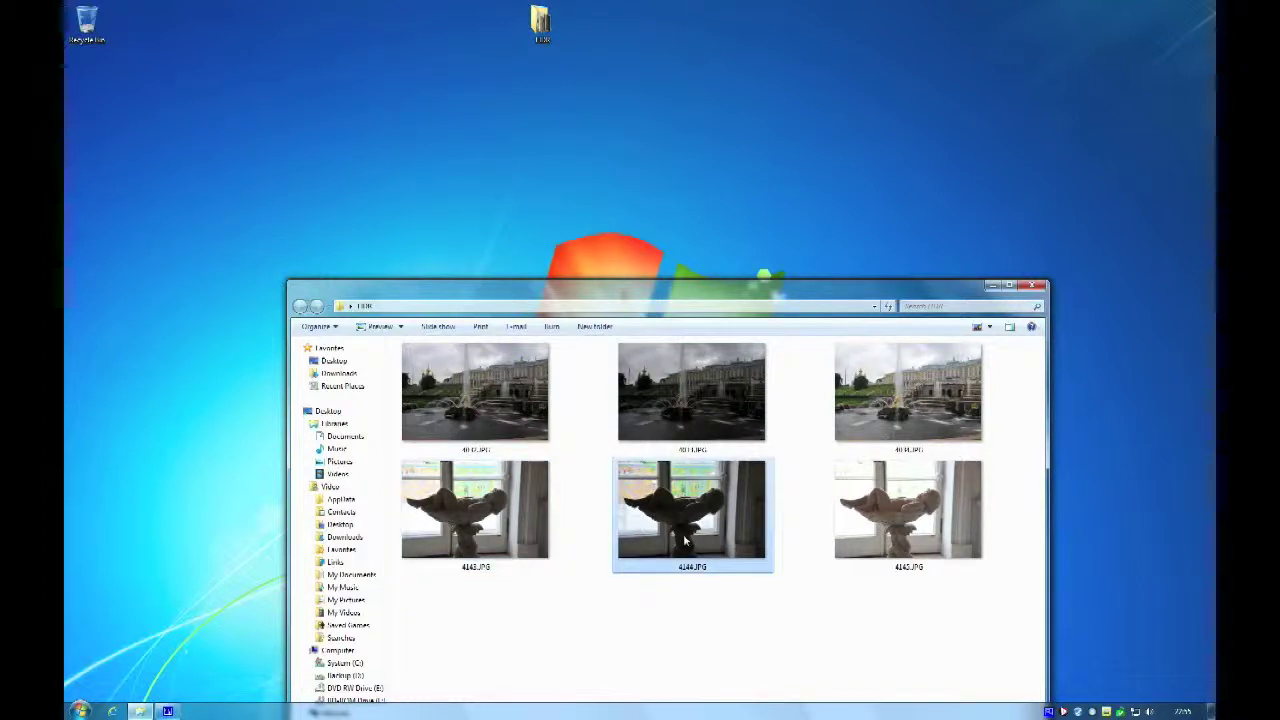
click(913, 548)
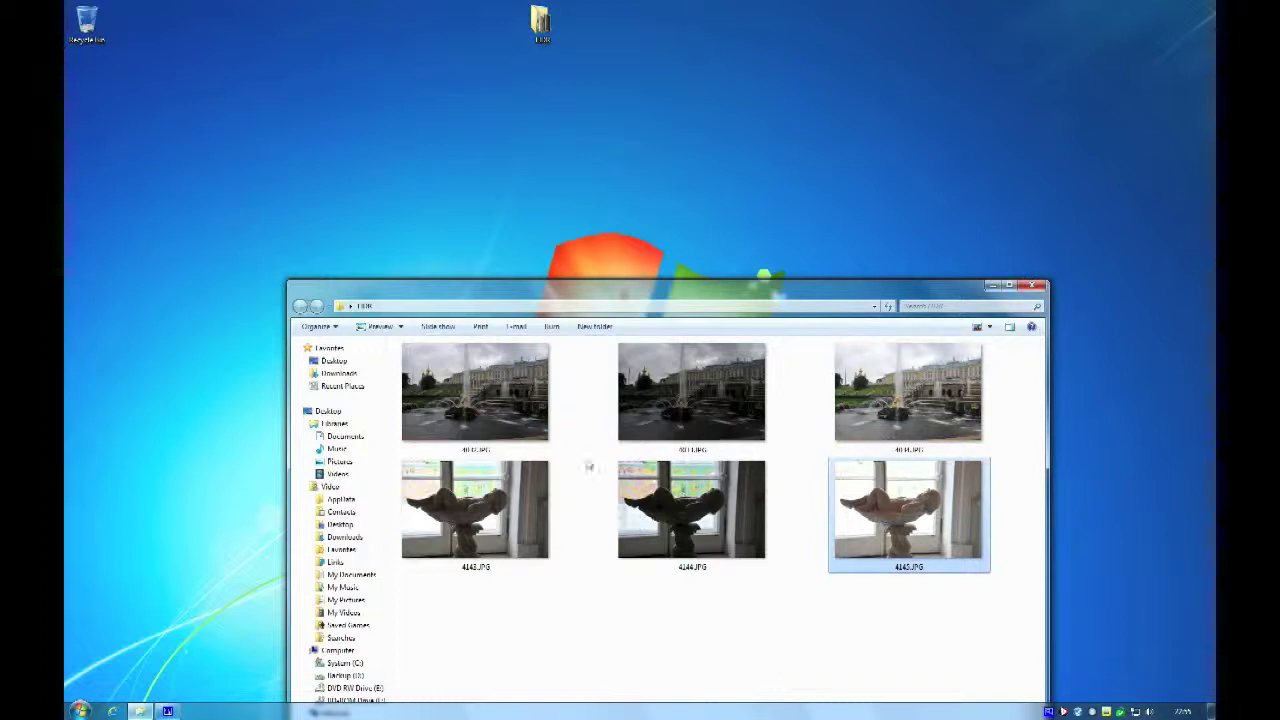
click(585, 495)
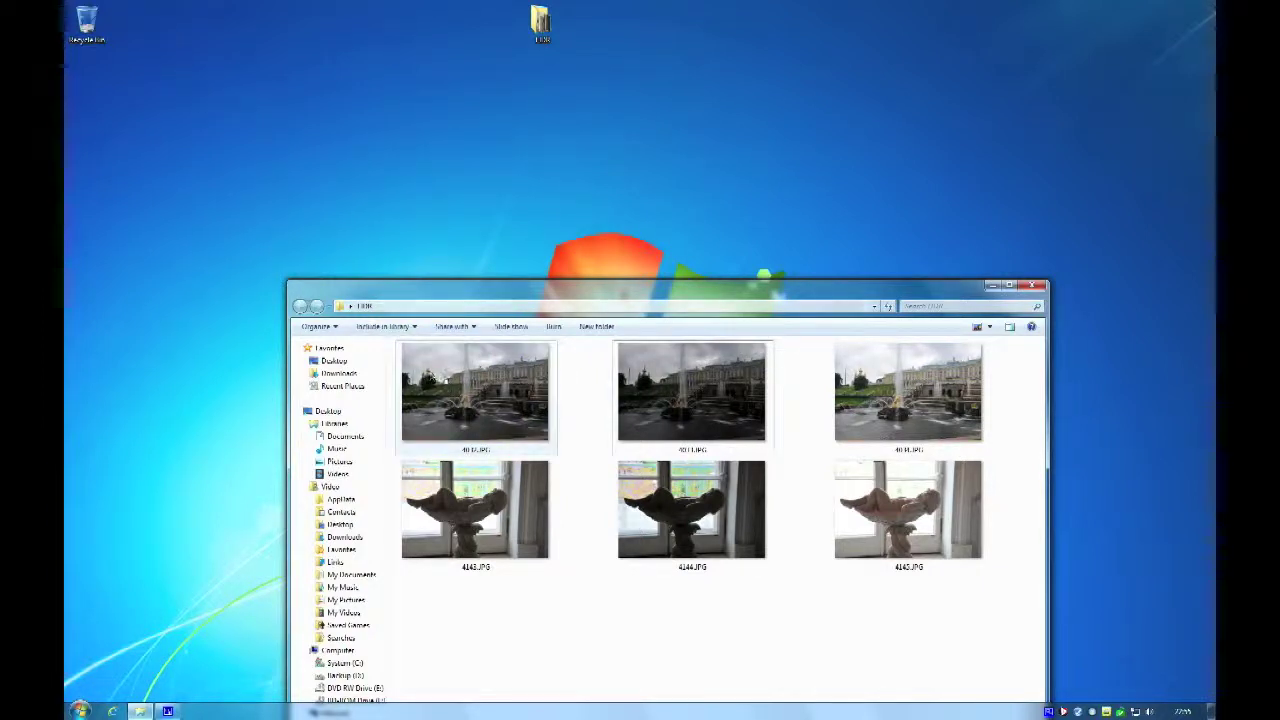
Step: Pick the three fountain exposures and statue photo 4143.JPG, then deselect them
click(450, 392)
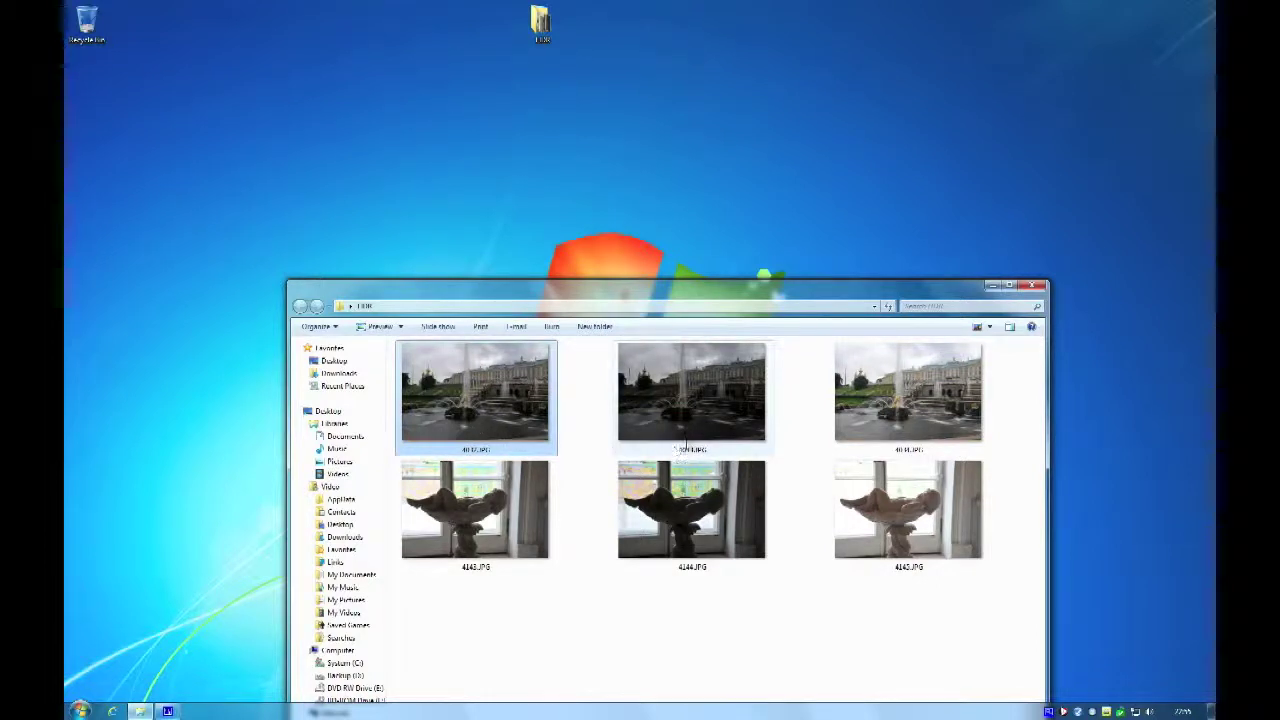
click(692, 437)
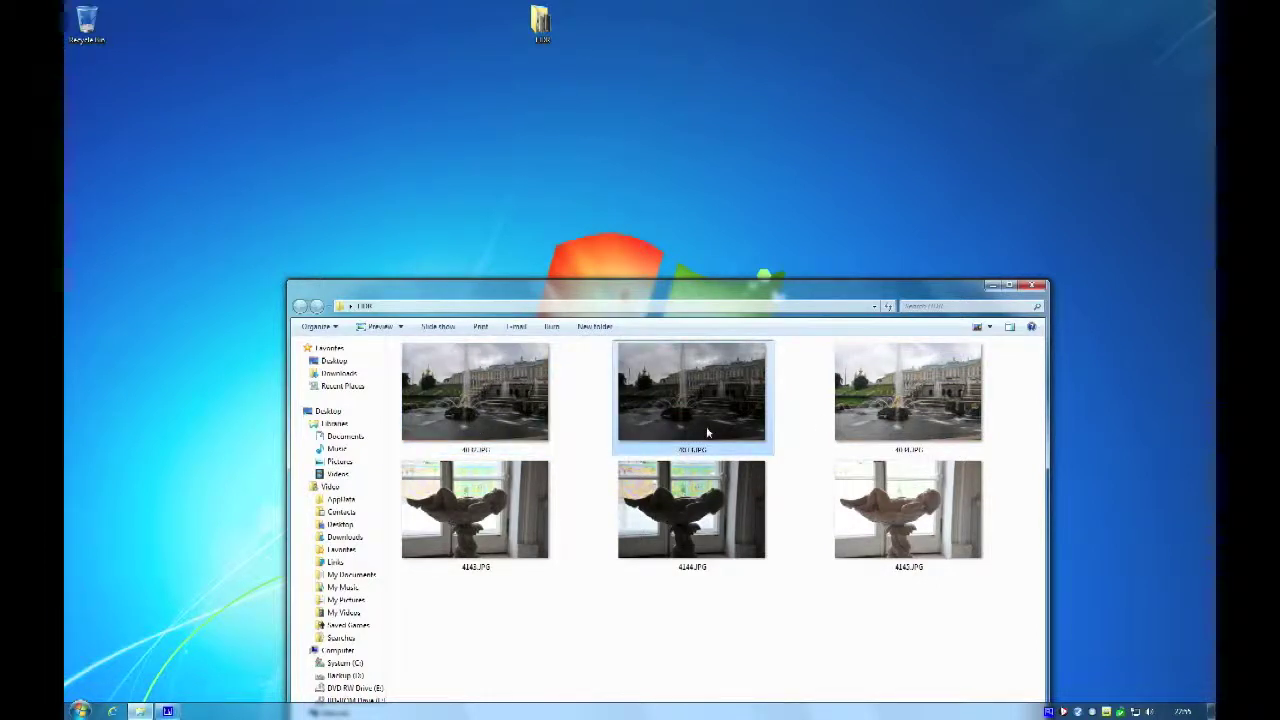
click(878, 427)
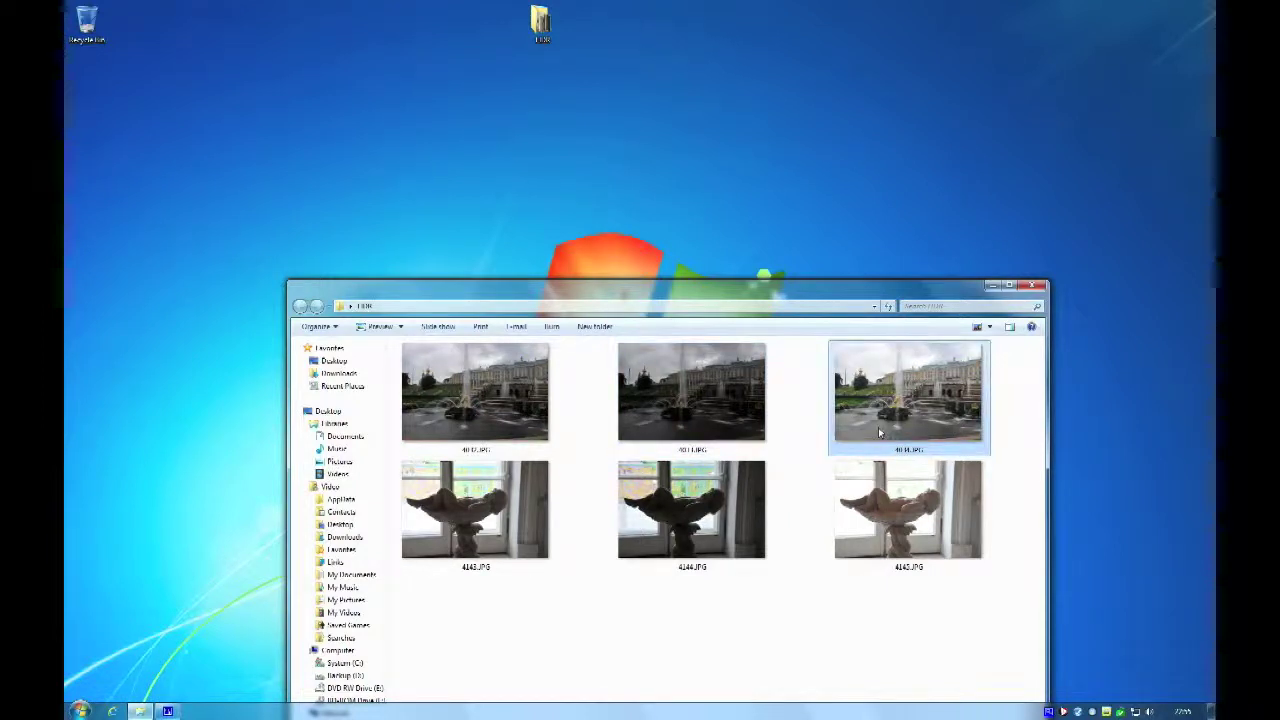
click(526, 523)
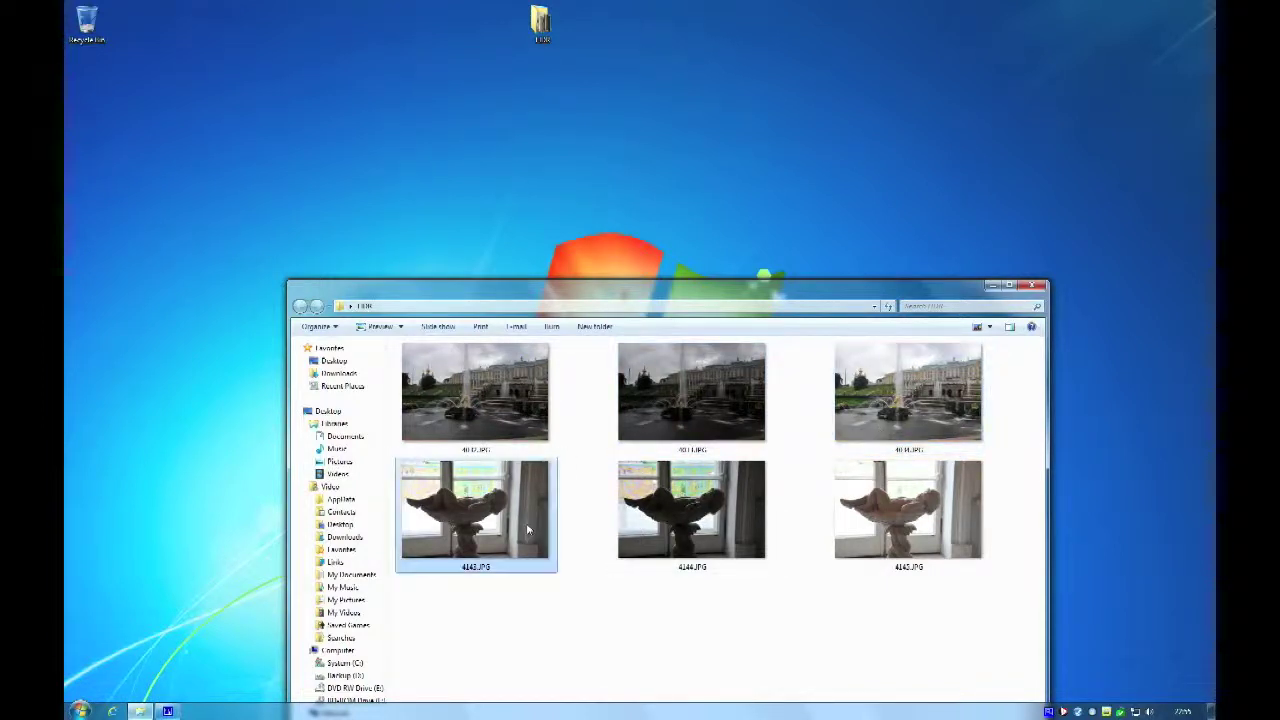
click(560, 600)
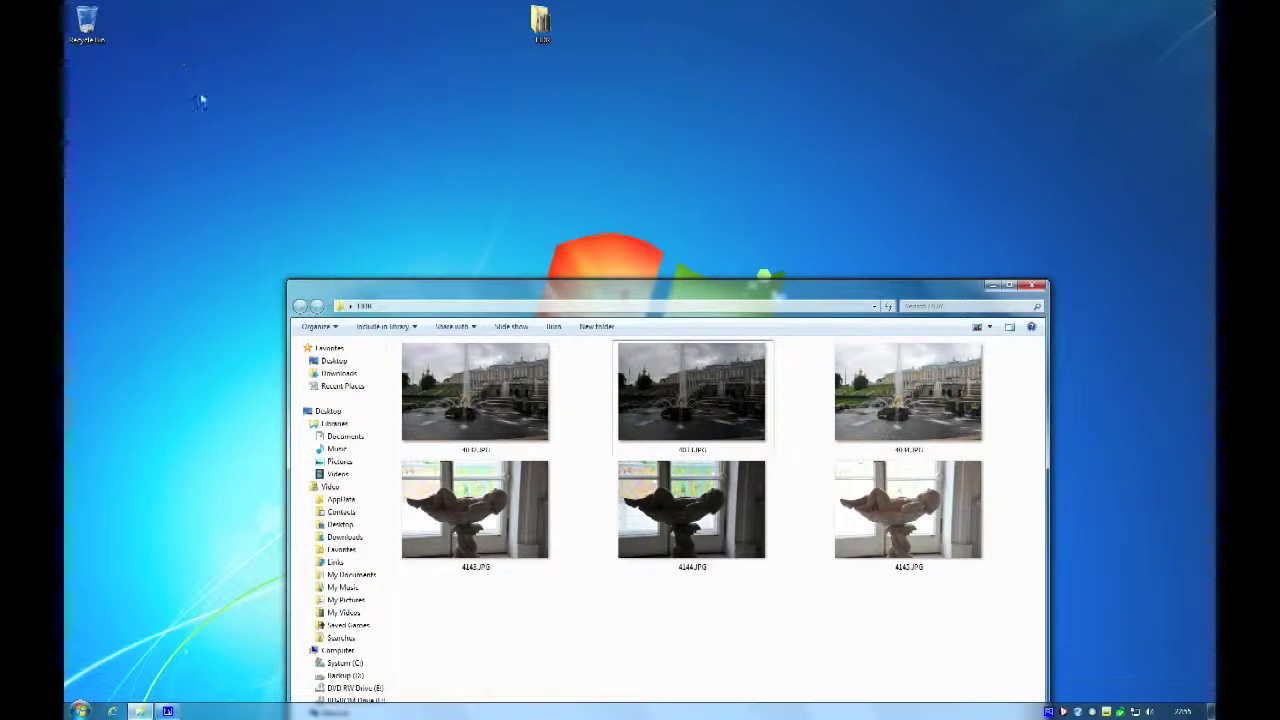
Step: Pick the three fountain exposures, then each of the three statue photos
click(450, 392)
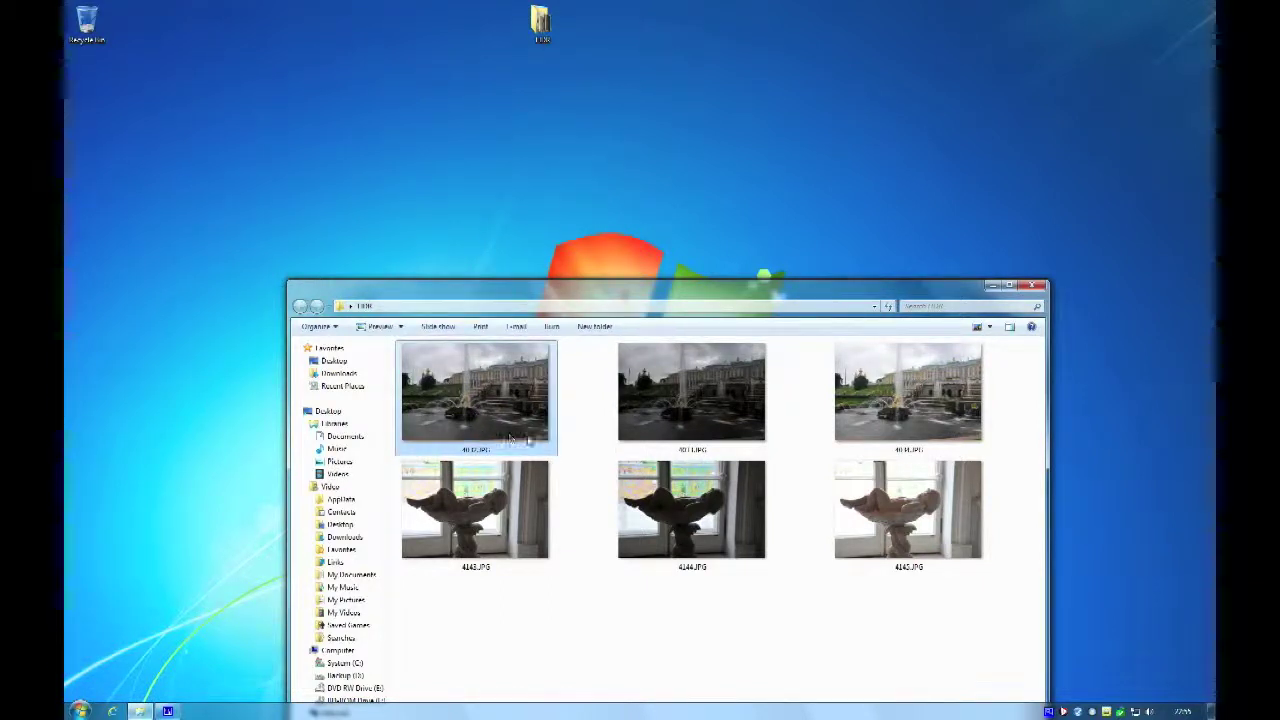
click(693, 438)
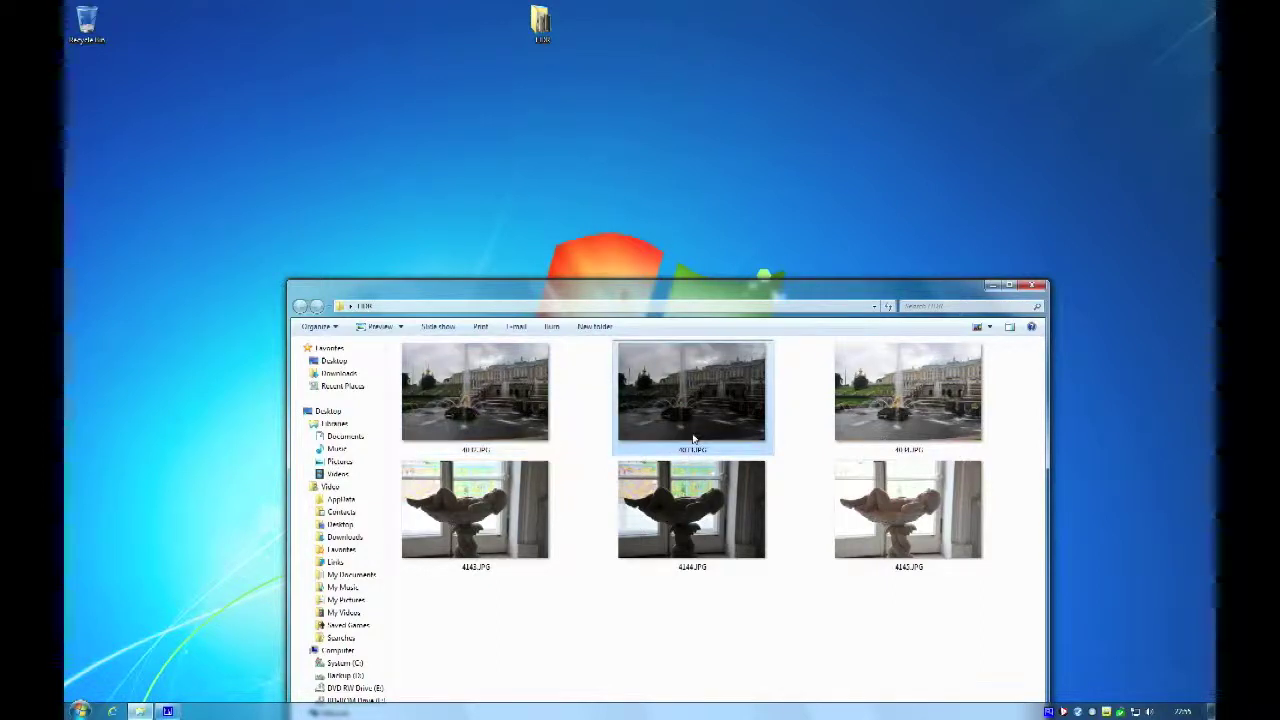
click(878, 427)
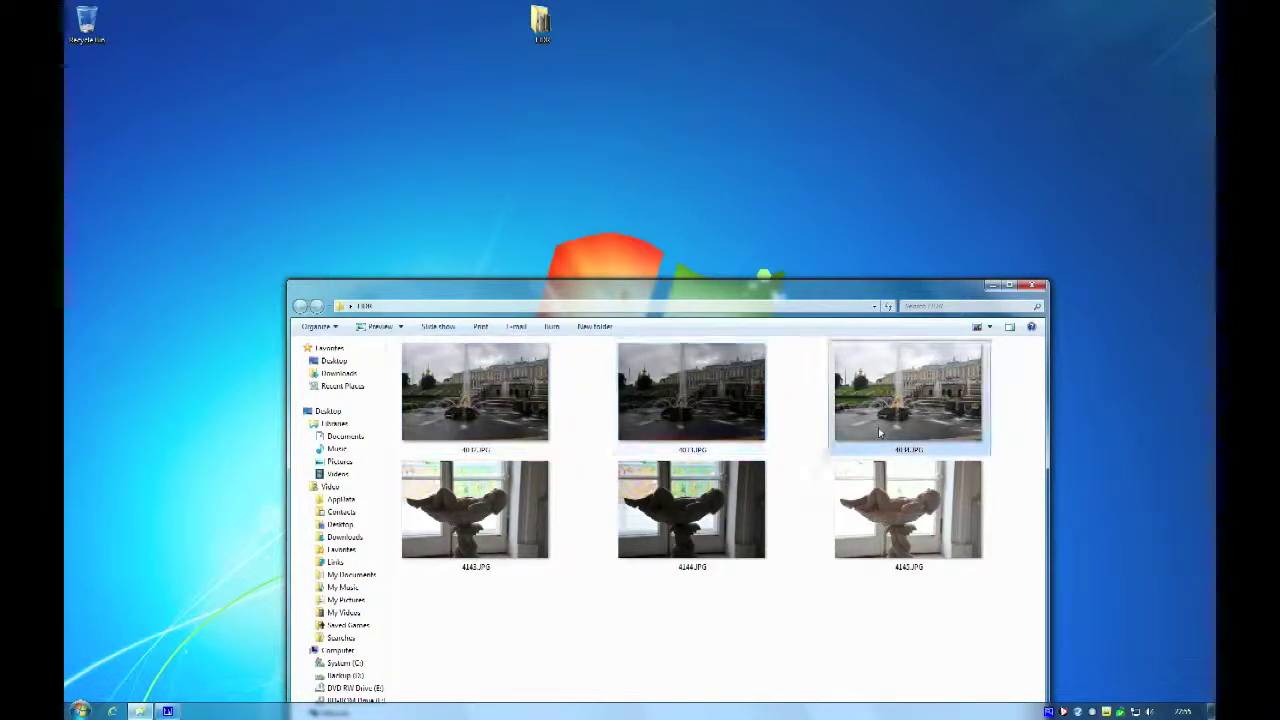
click(528, 530)
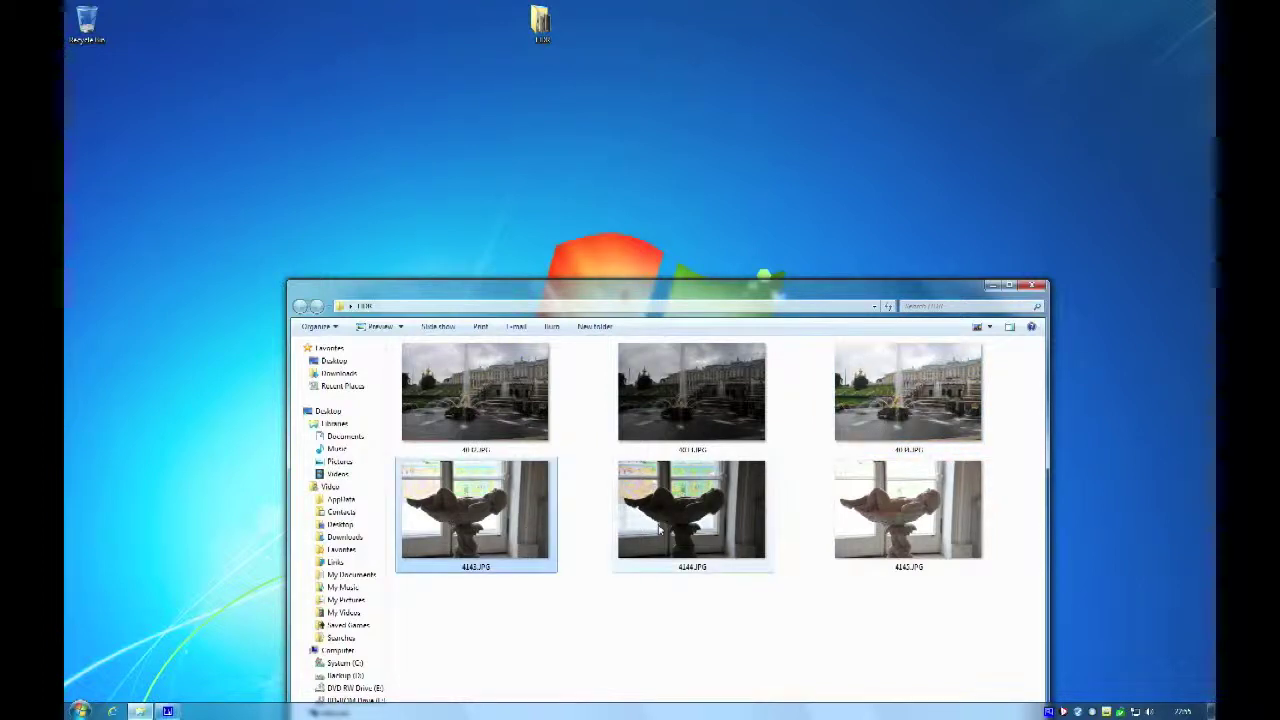
click(685, 540)
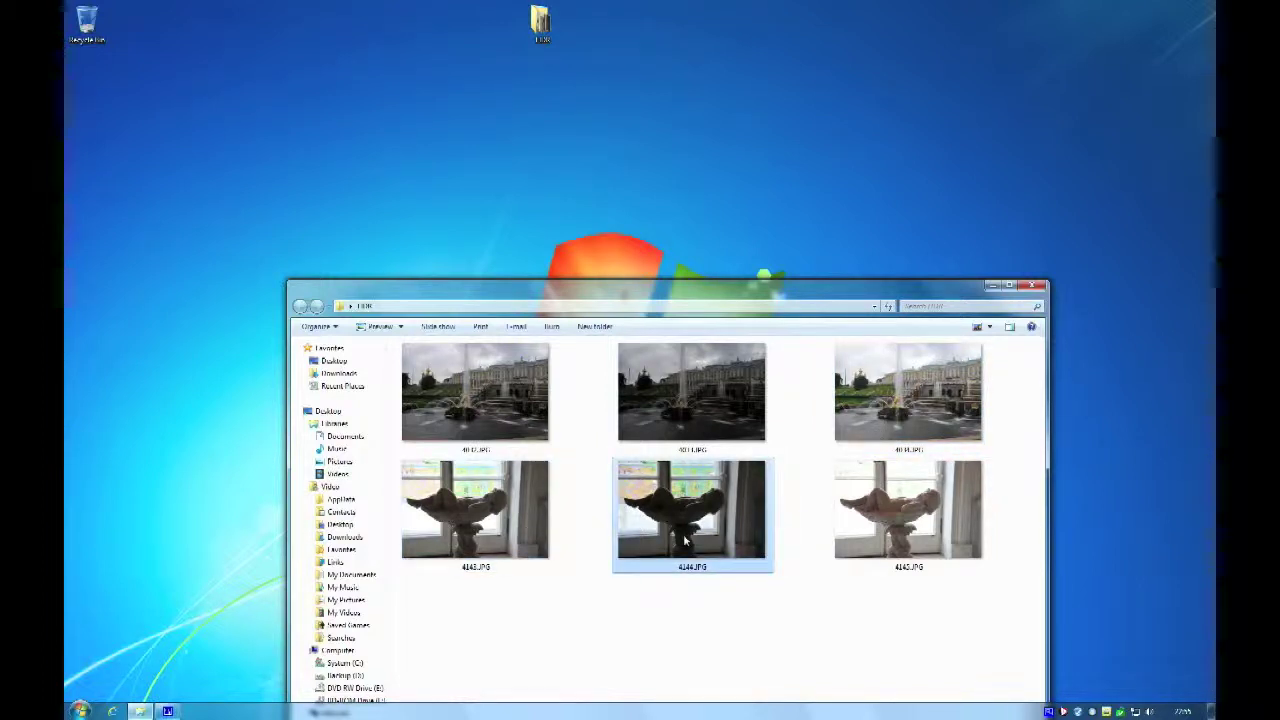
click(913, 548)
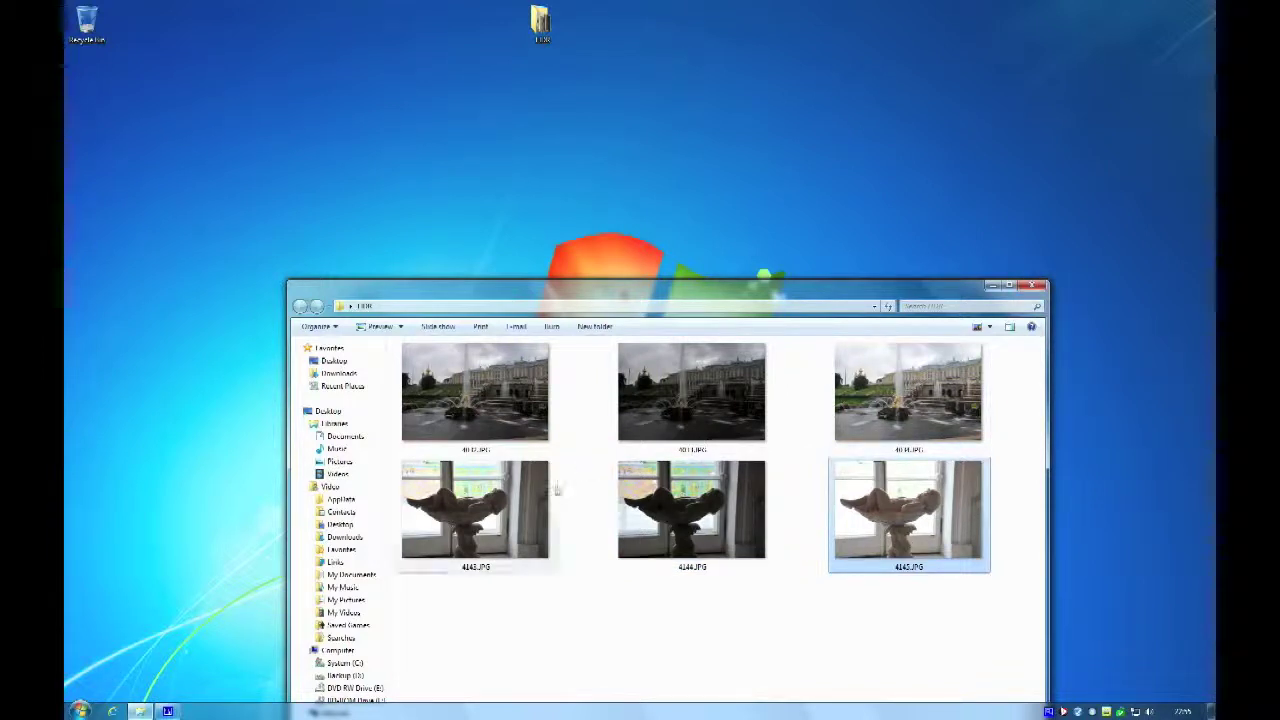
Step: Box-select statue photos 4143–4145 and delete them to the Recycle Bin
drag(945, 635, 380, 517)
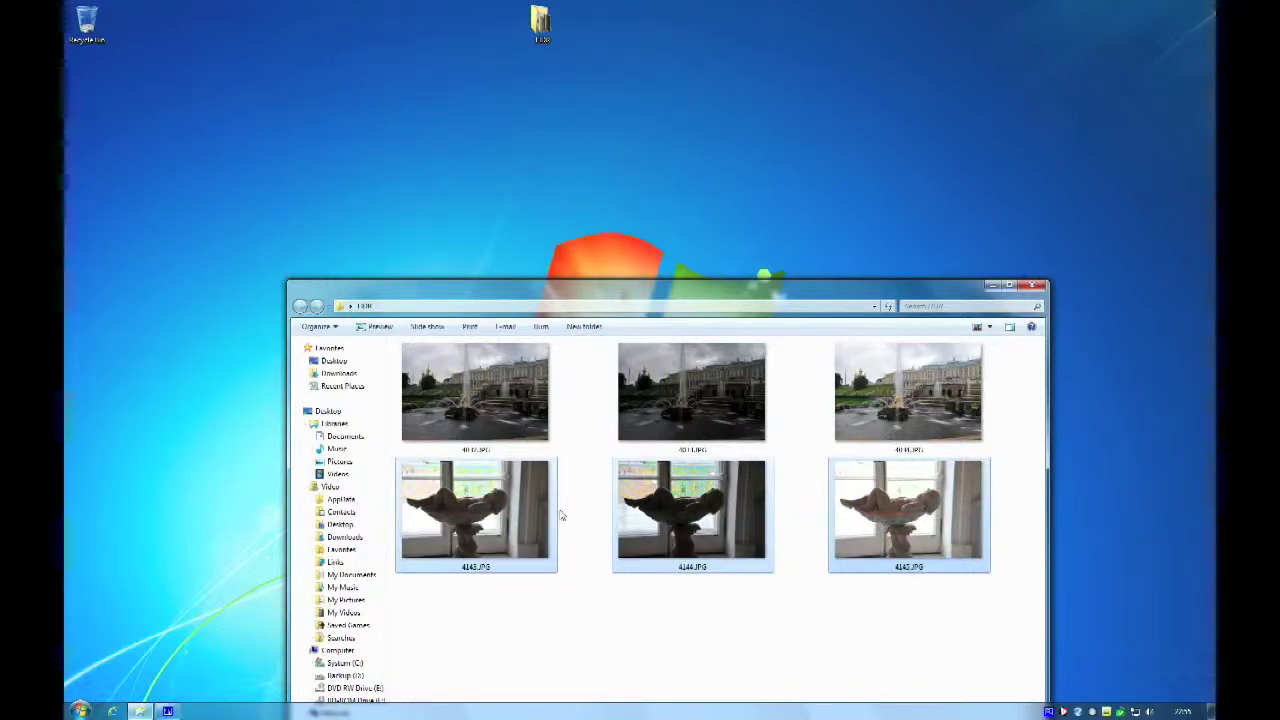
key(Delete)
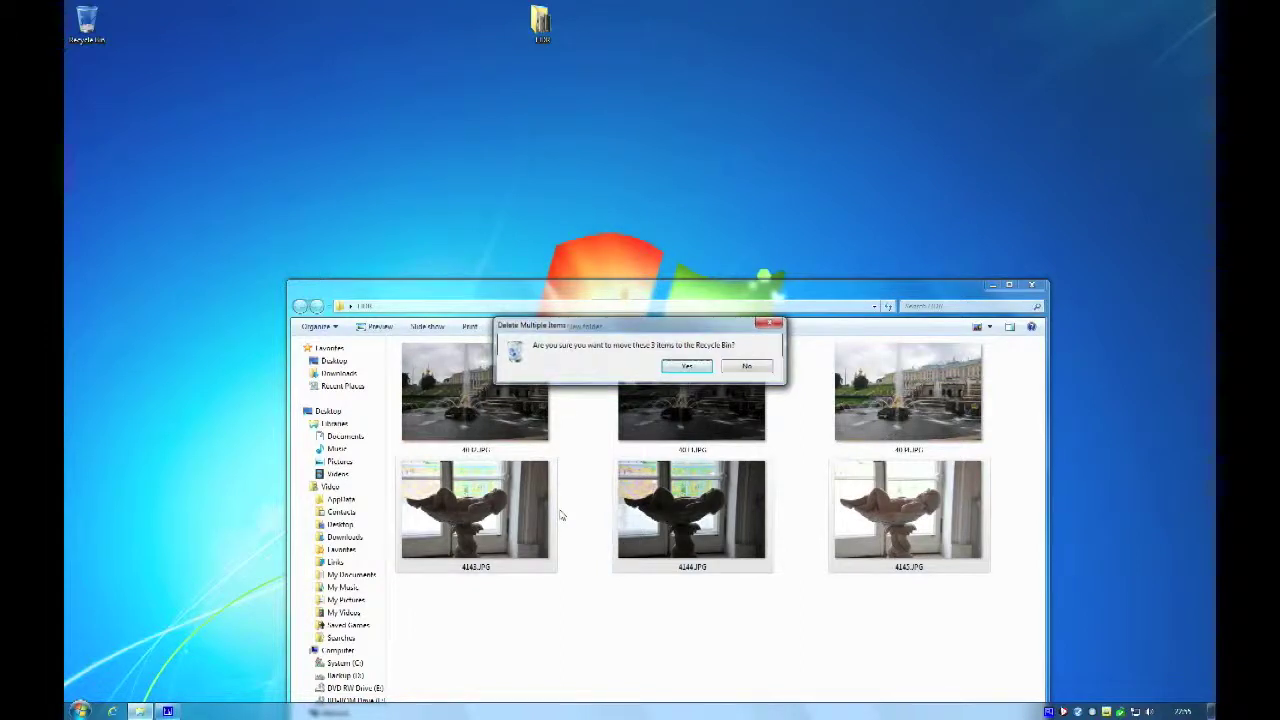
key(Return)
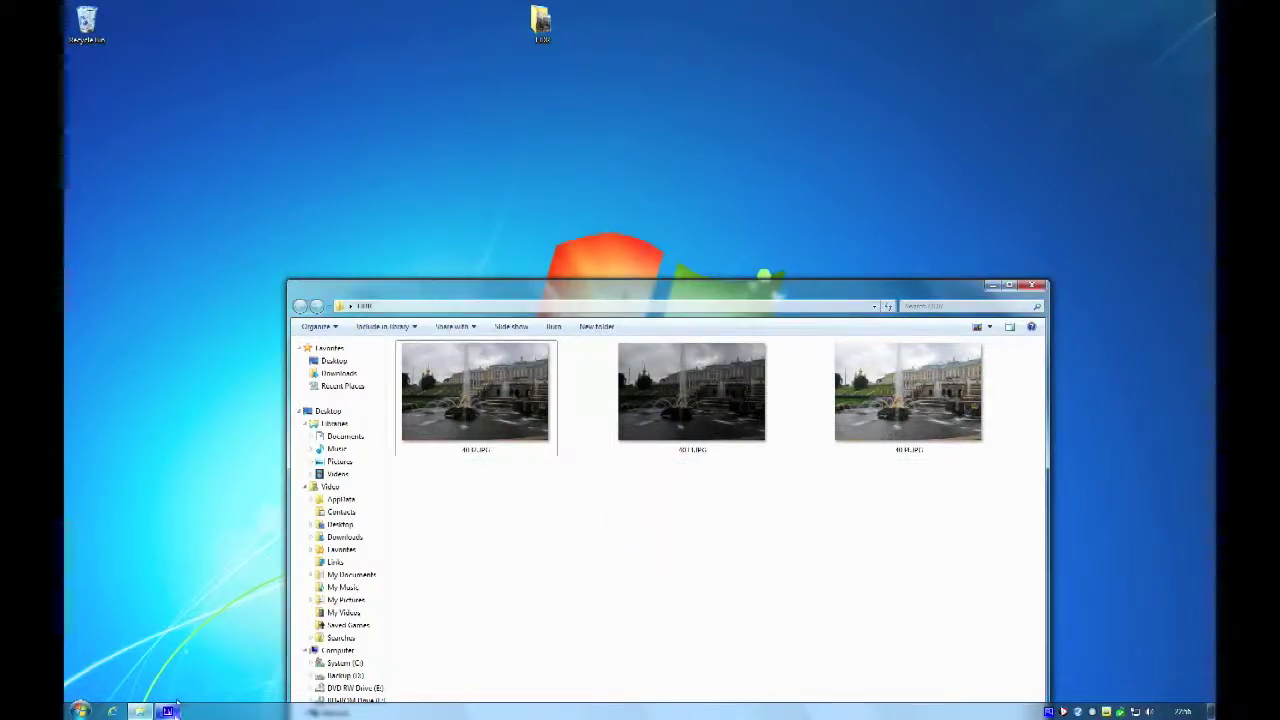
click(80, 710)
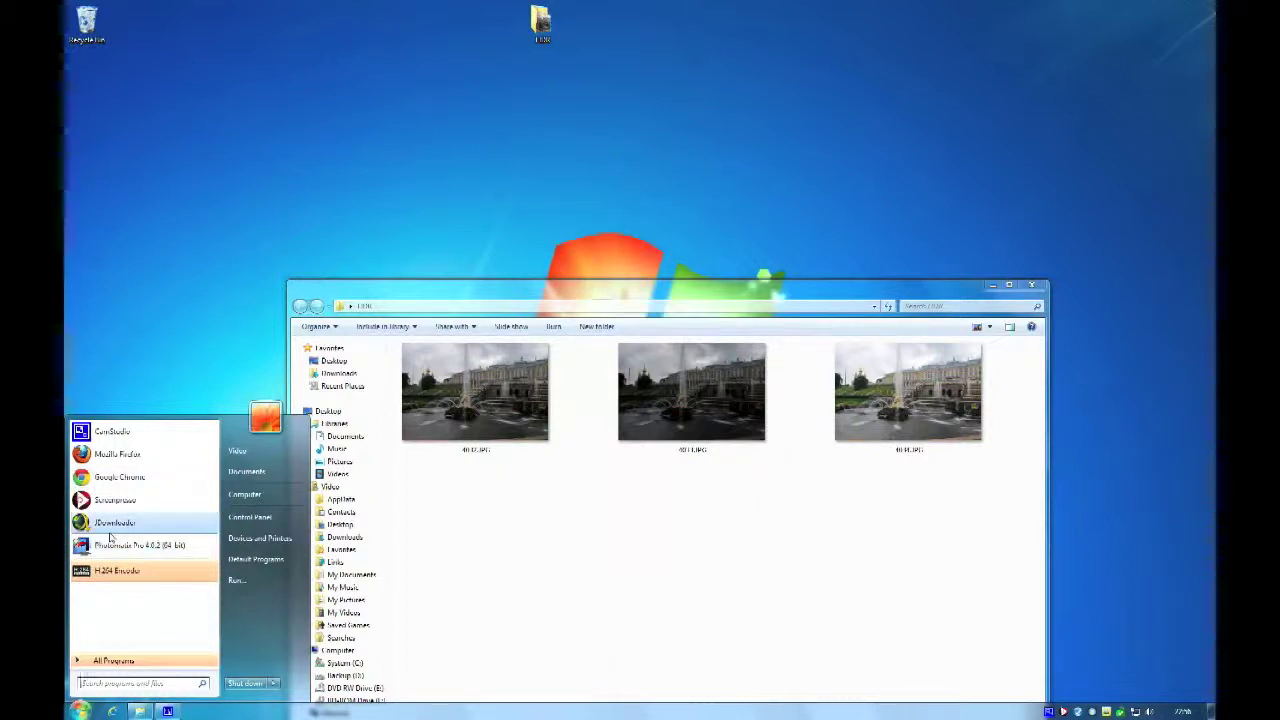
Step: Launch Photomatix Pro and load the three fountain JPG exposures as bracketed source photos
click(193, 549)
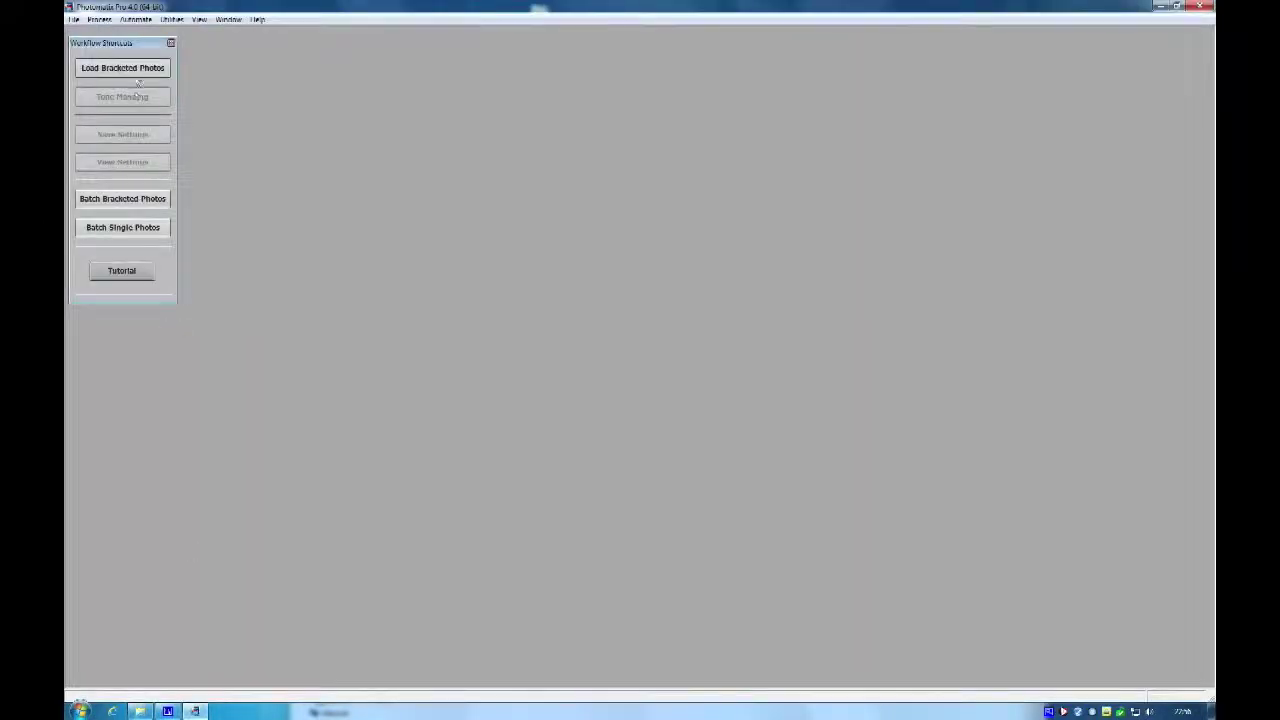
click(137, 77)
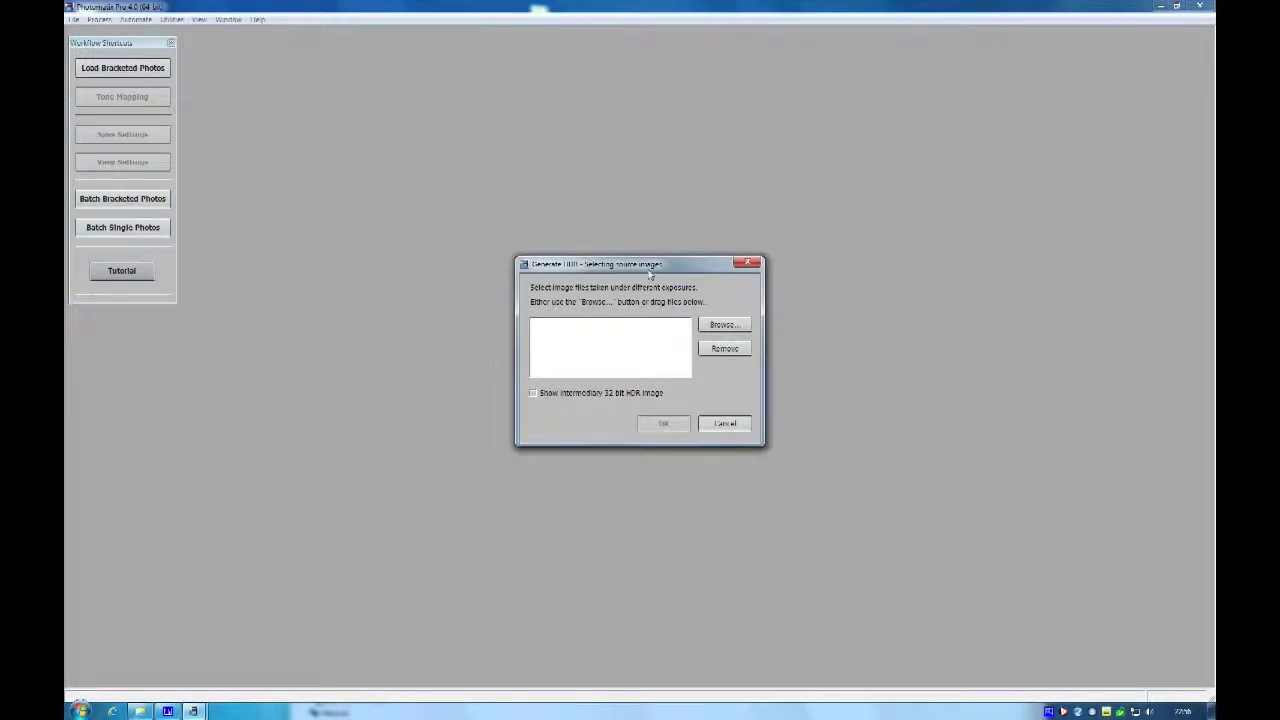
click(740, 330)
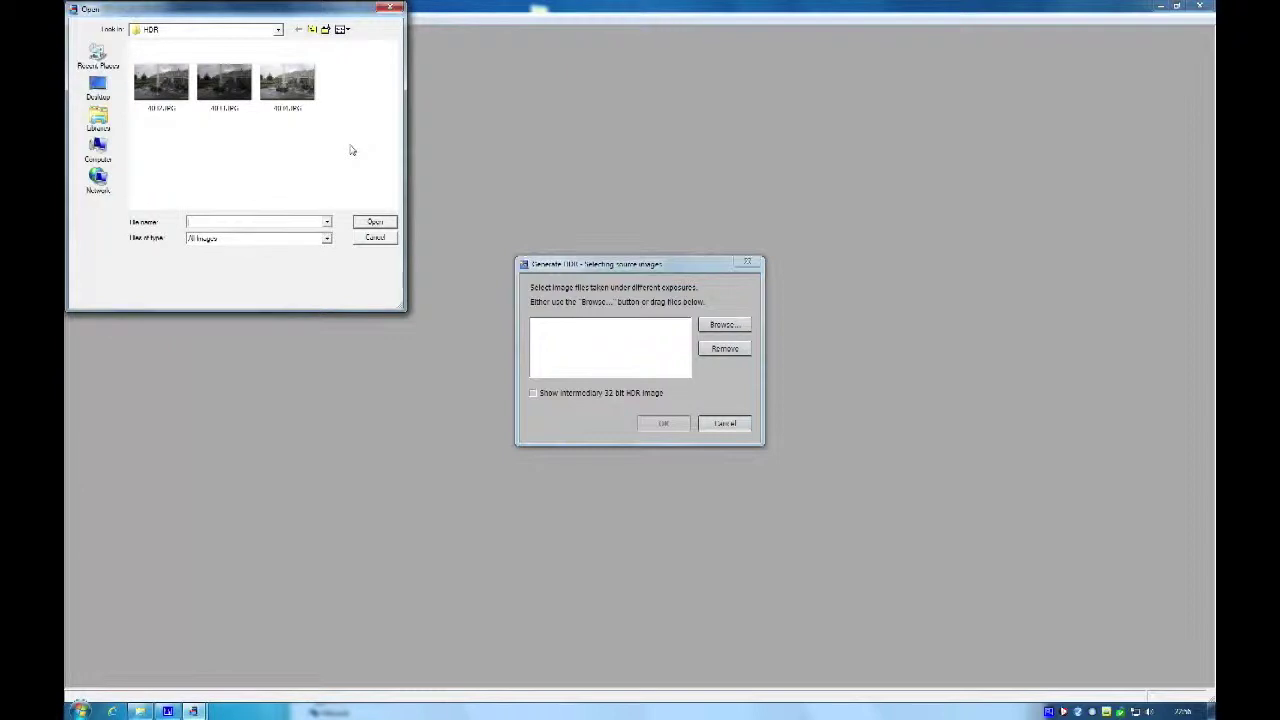
drag(352, 150, 130, 45)
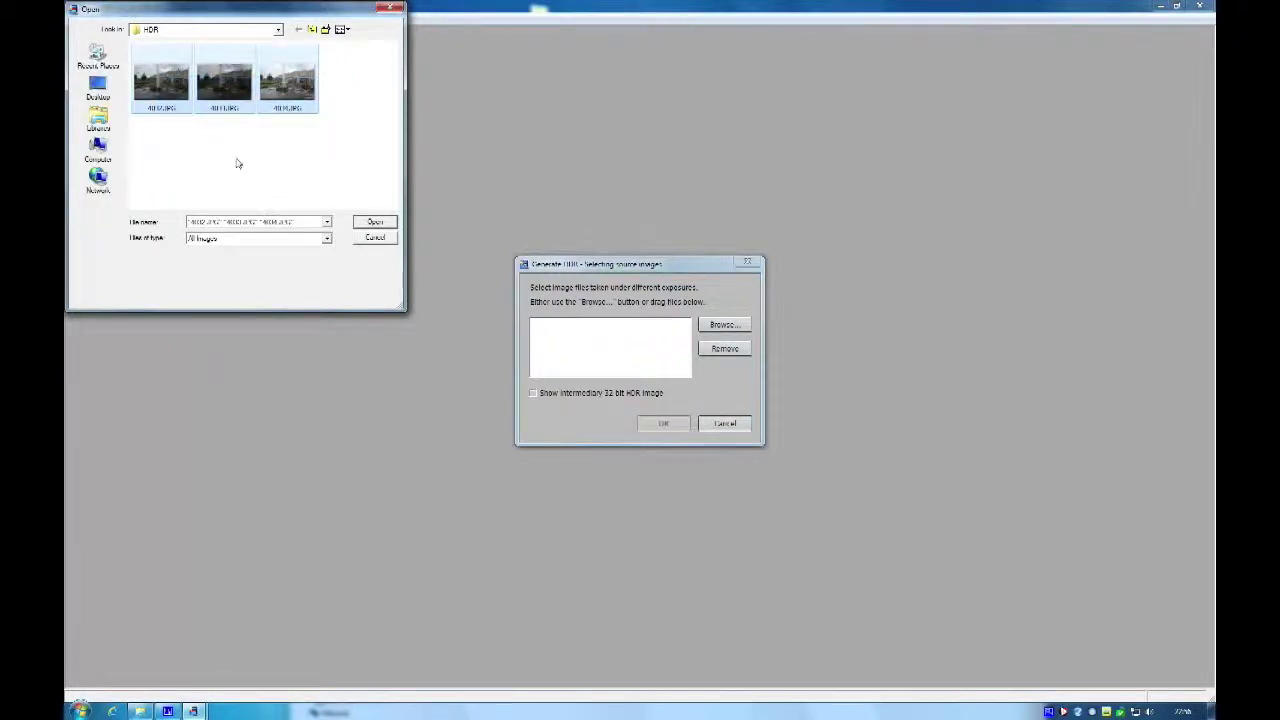
click(386, 225)
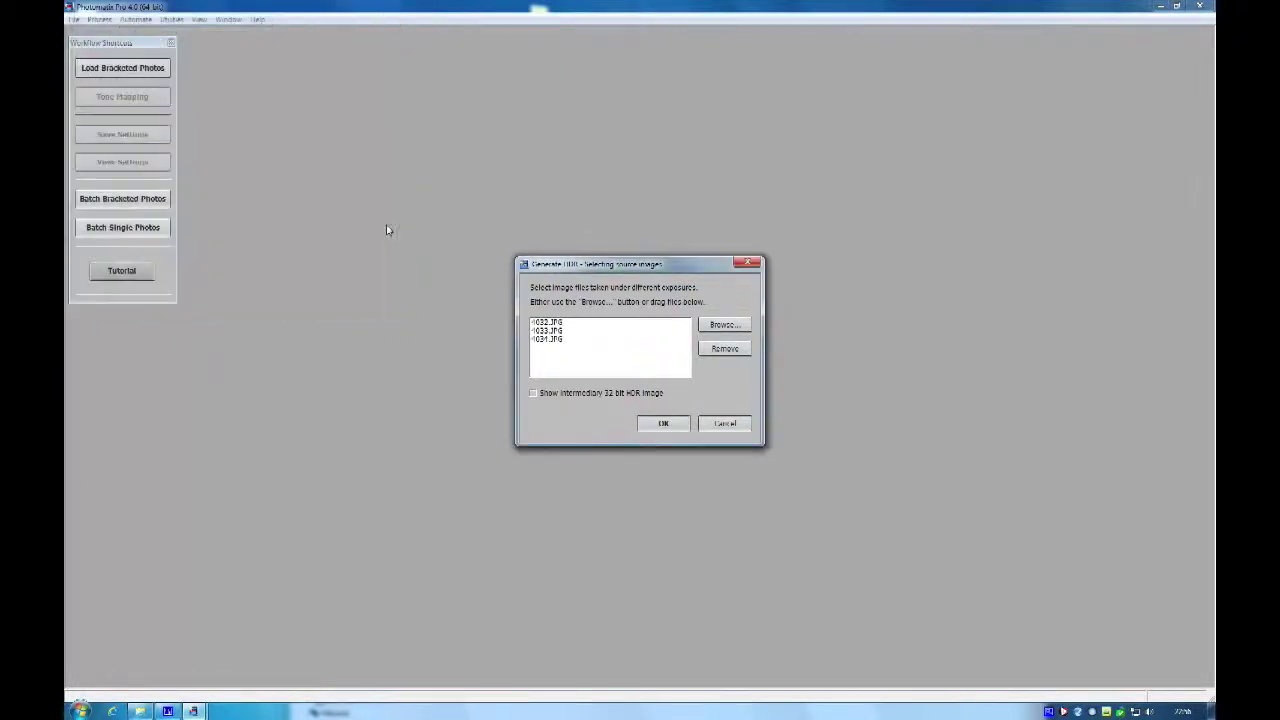
Step: Confirm the three source images and merge them with Align source images enabled
click(678, 427)
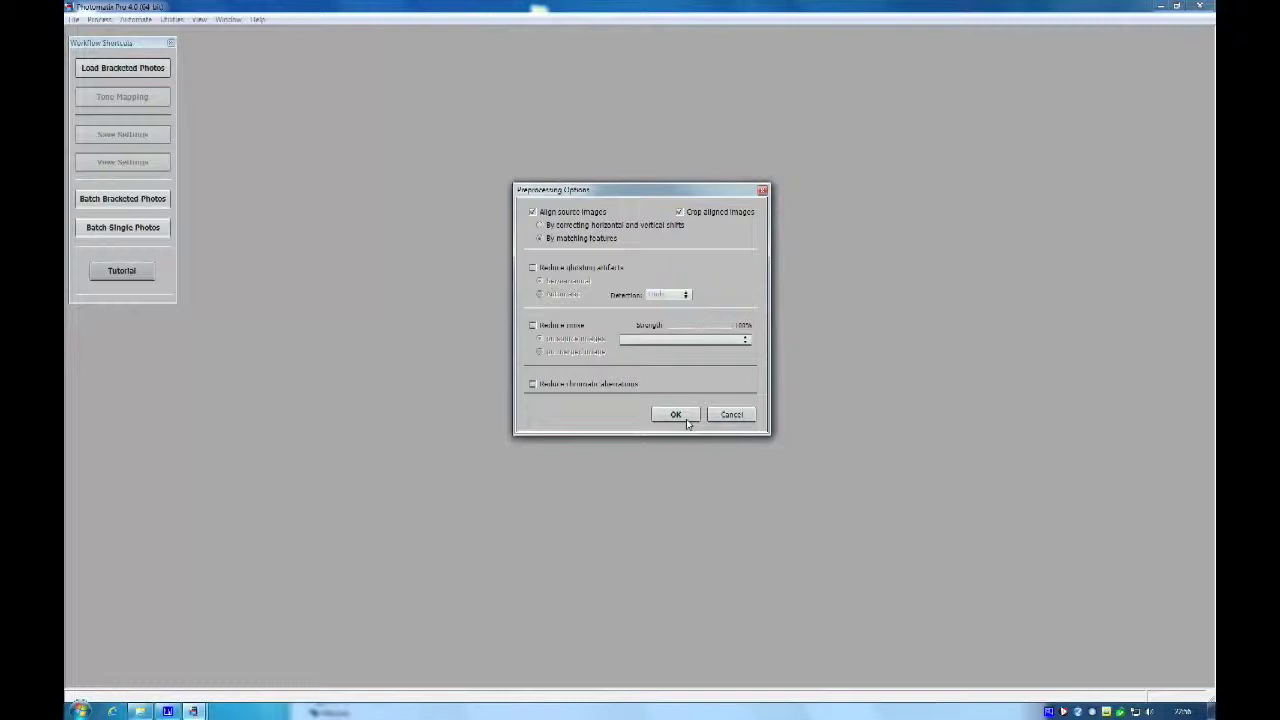
click(676, 416)
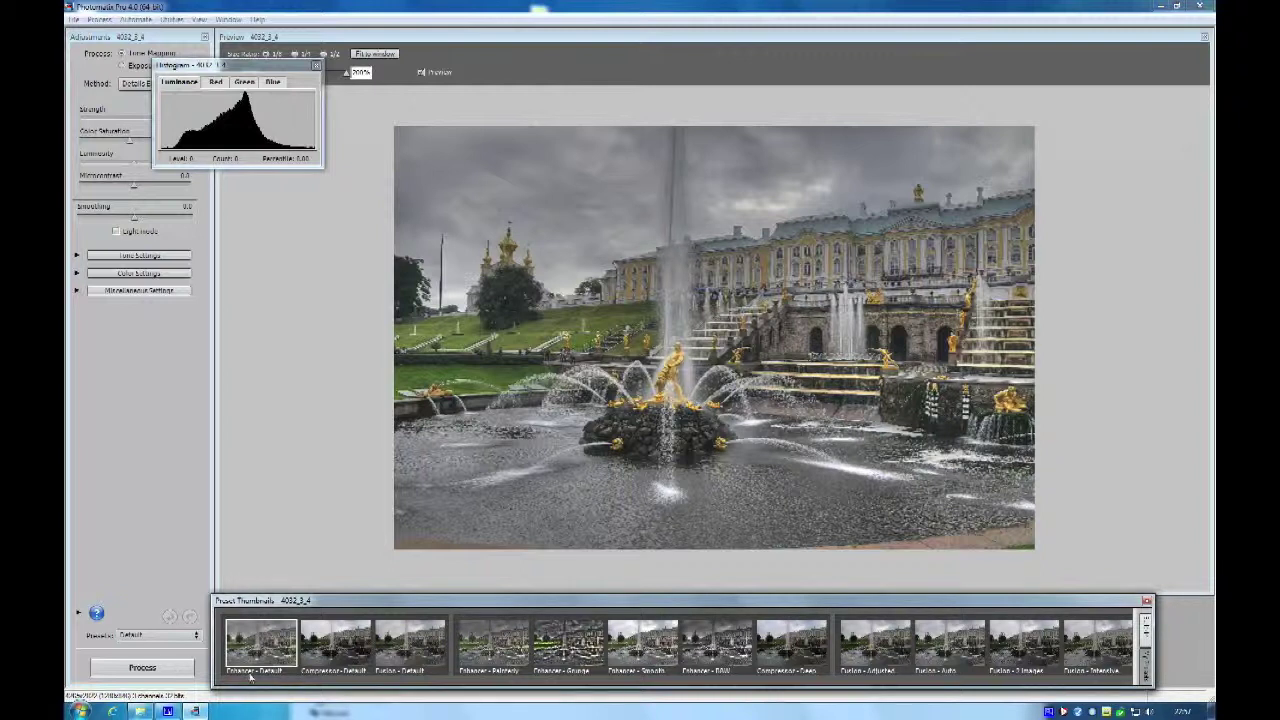
Step: Process the Details Enhancer tone mapping and move the resulting tonemapped window into view
click(175, 674)
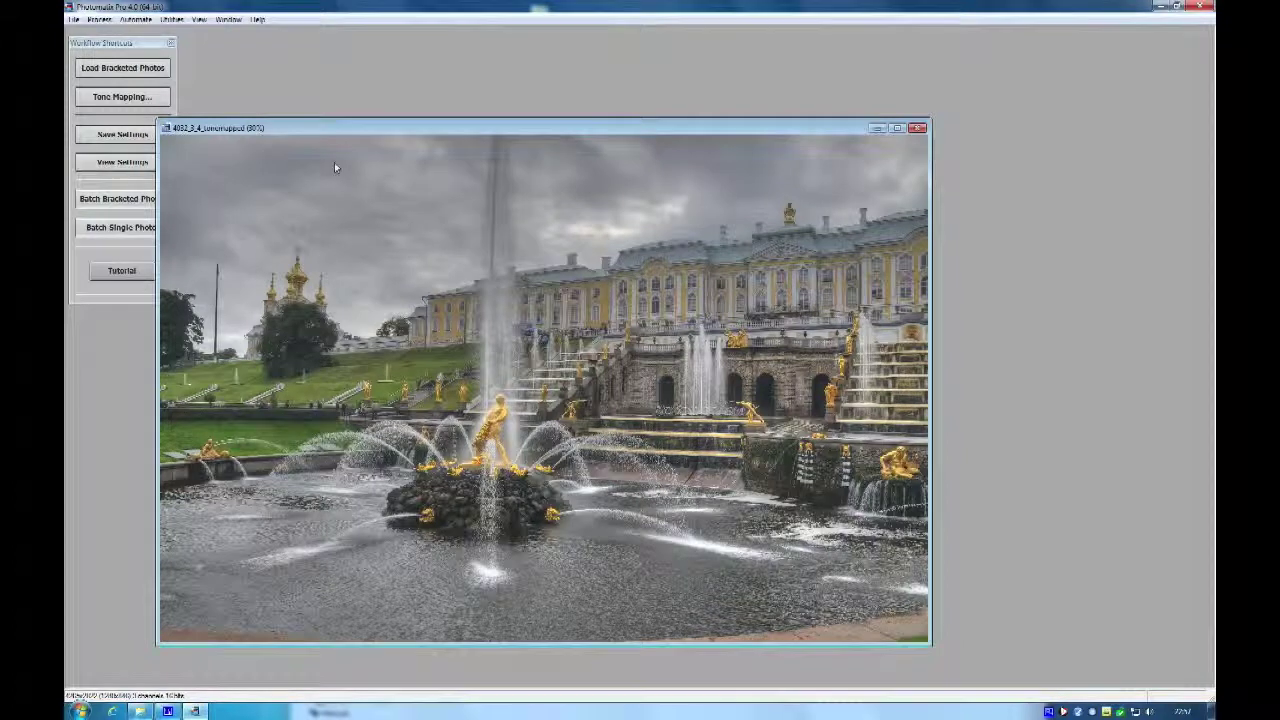
mouse_move(343, 128)
mouse_down()
mouse_move(394, 121)
mouse_move(498, 60)
mouse_up()
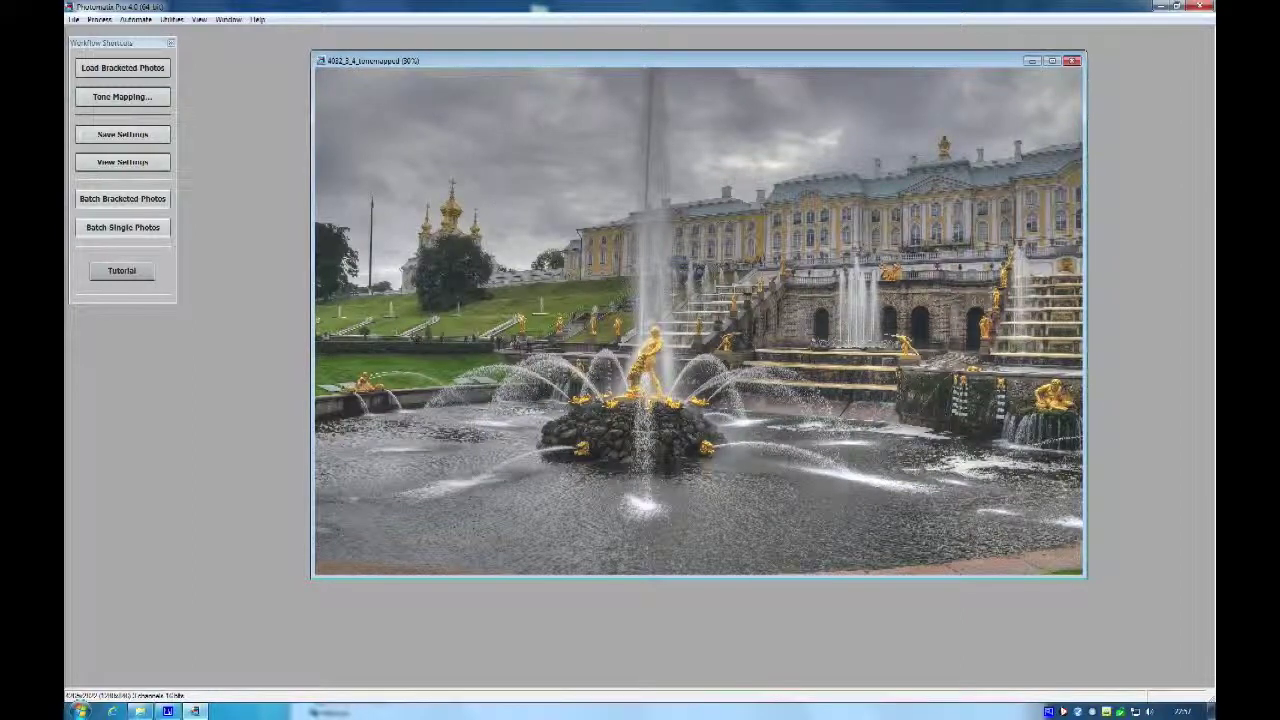
Step: Save the tonemapped image as a JPEG in the HDR folder, quit Photomatix, and view 4022.JPG
click(73, 19)
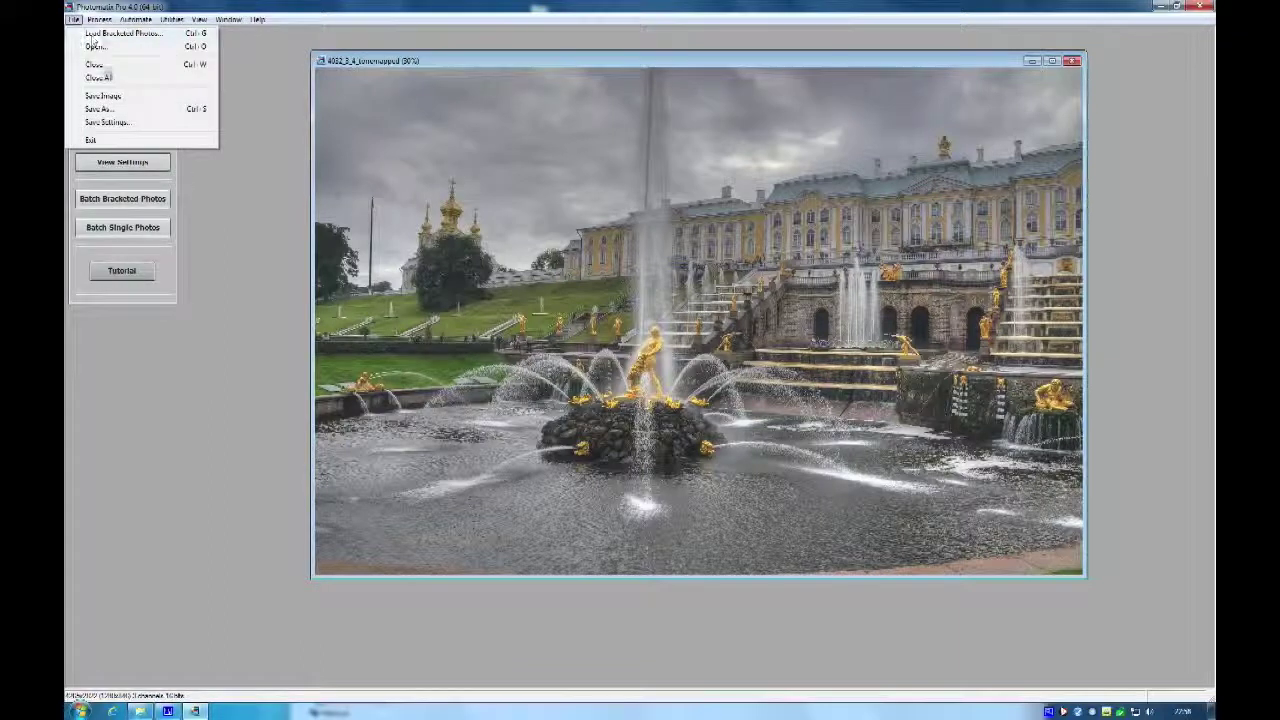
click(145, 110)
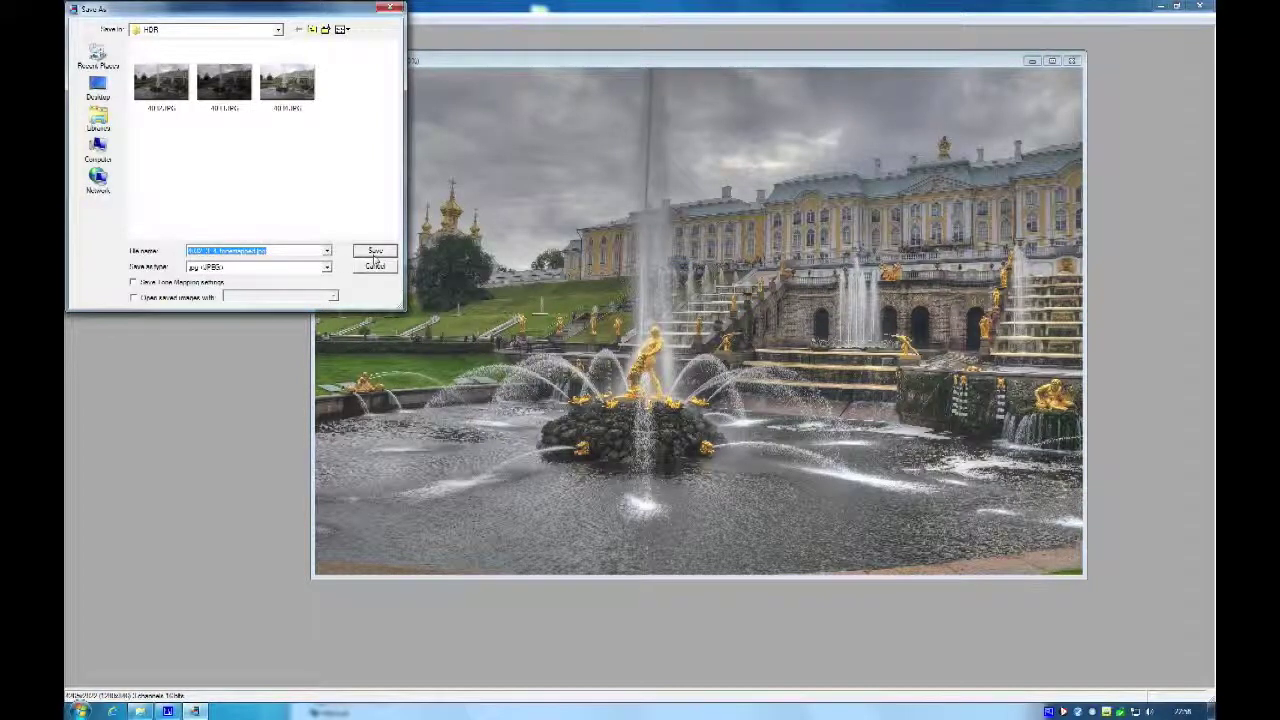
click(190, 255)
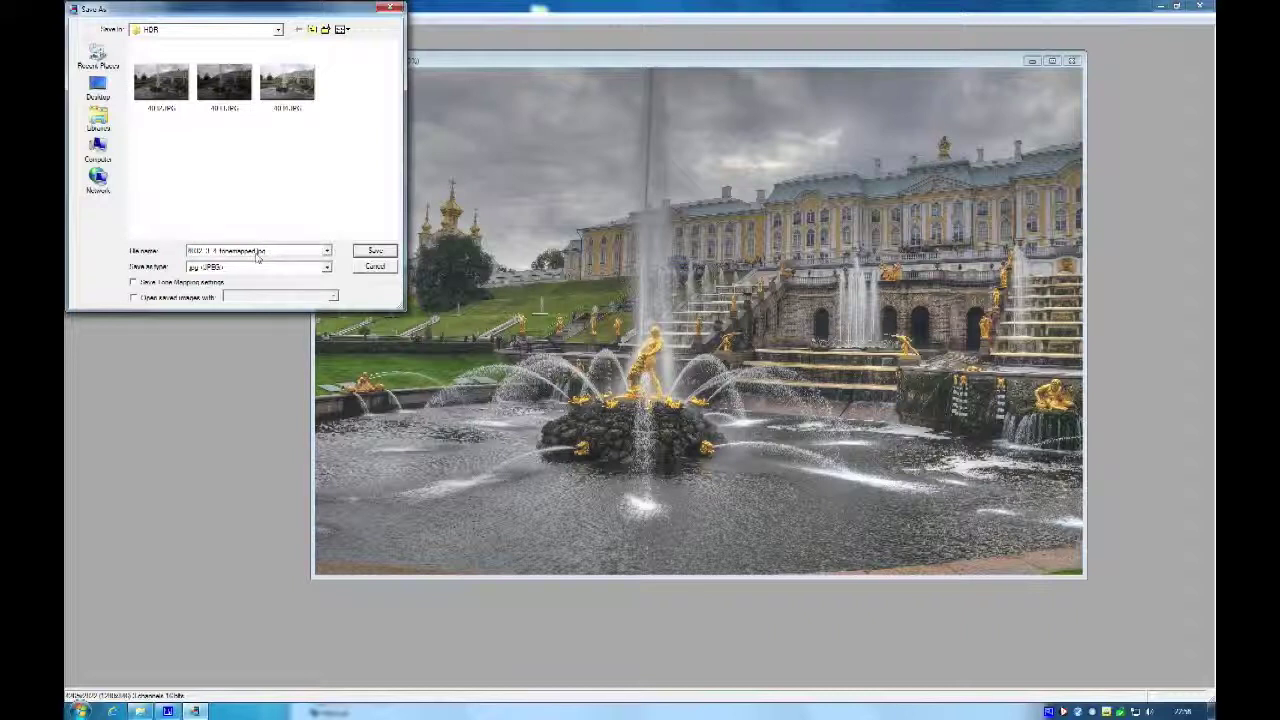
click(373, 251)
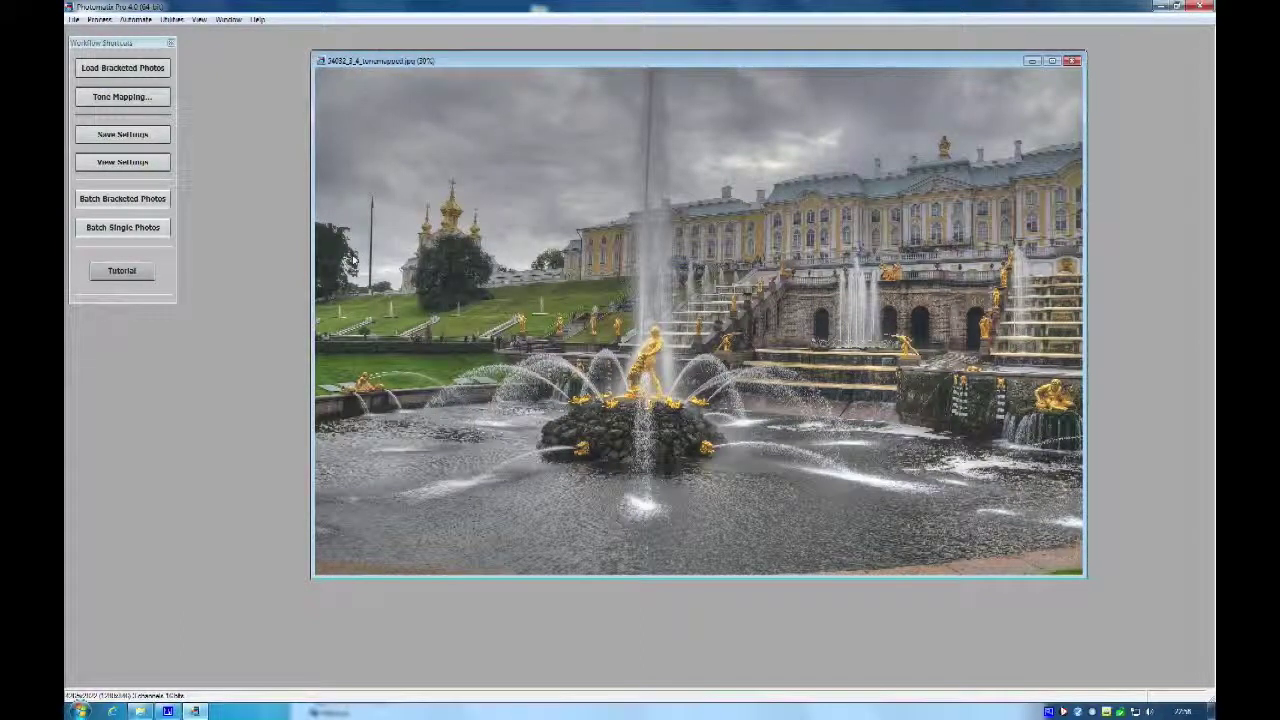
click(1210, 8)
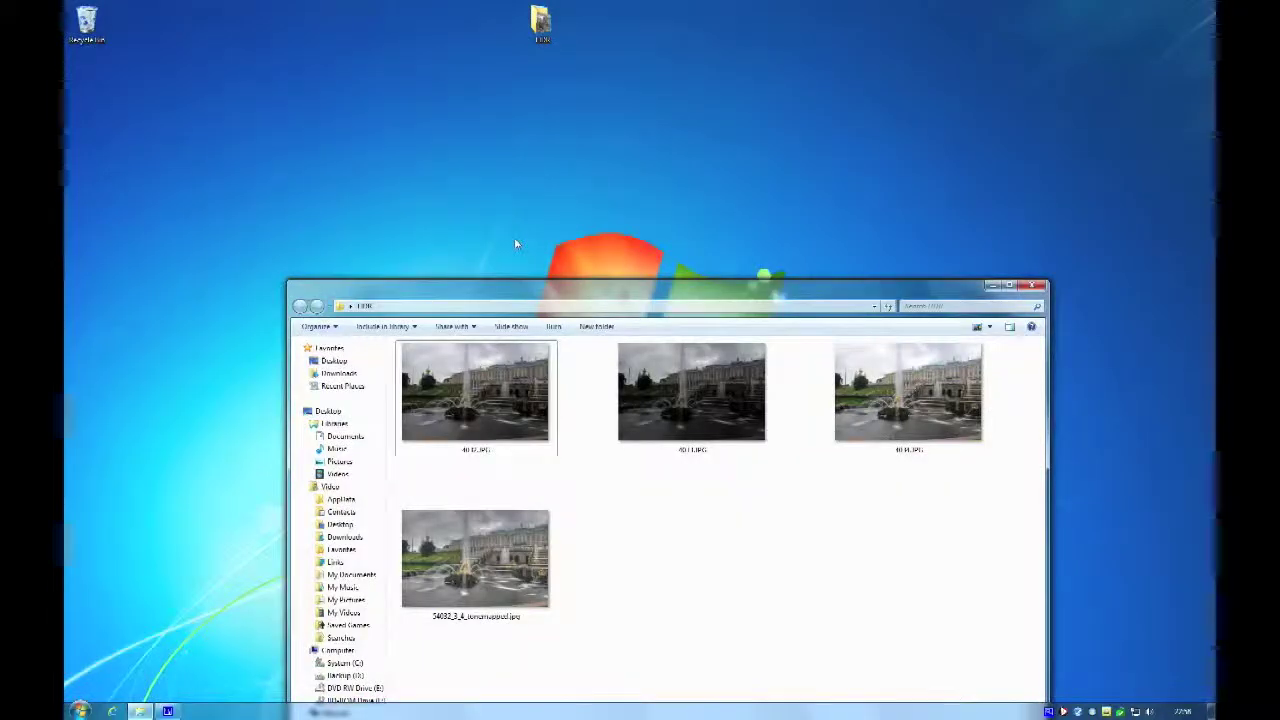
double_click(507, 397)
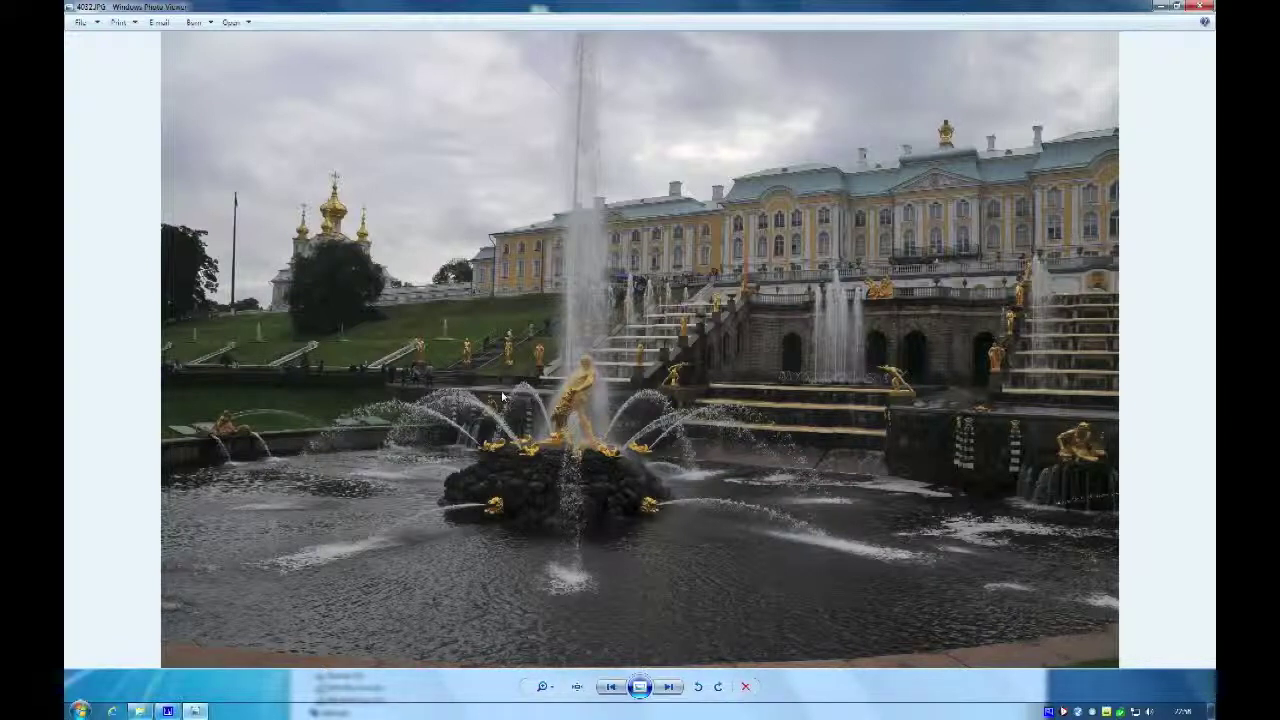
key(Right)
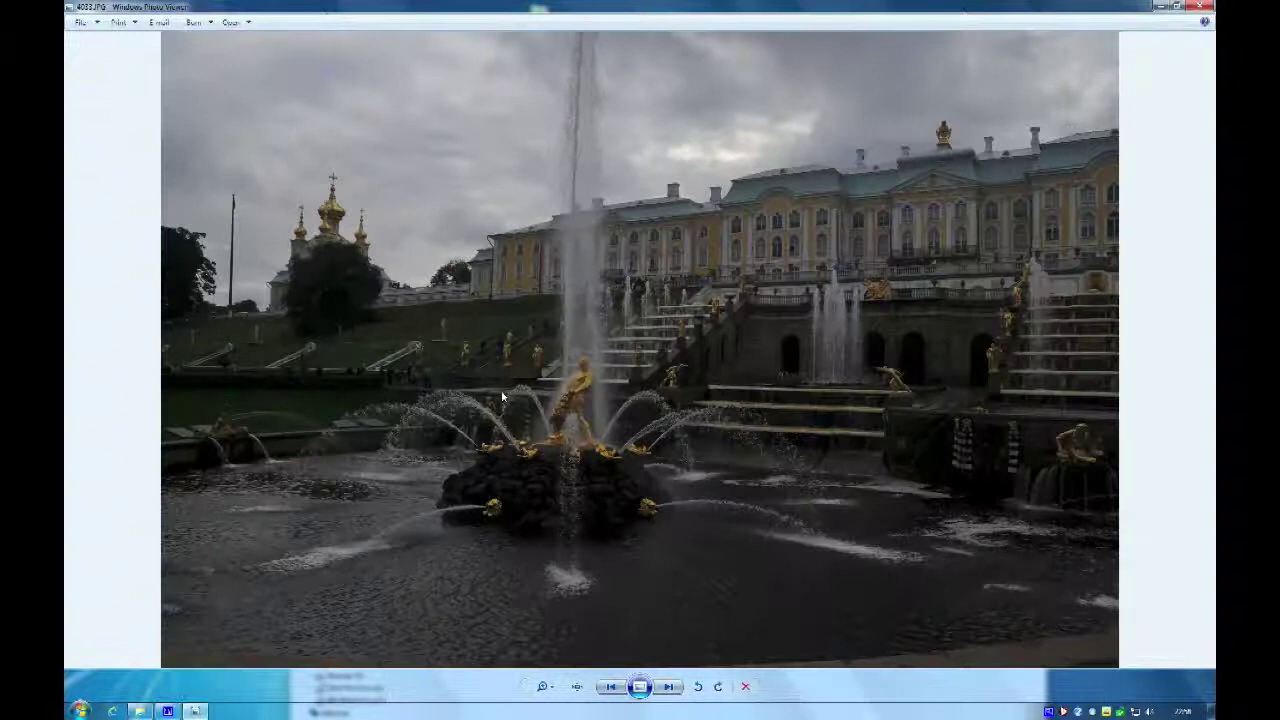
key(Right)
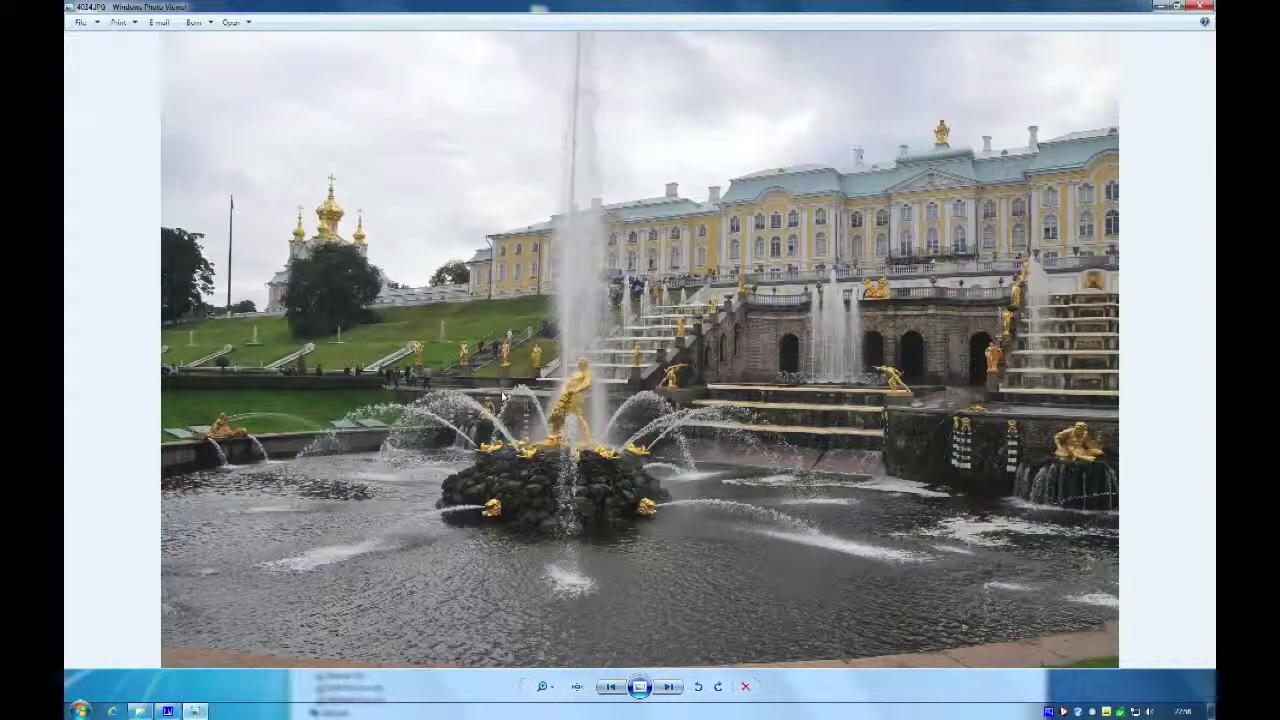
key(Right)
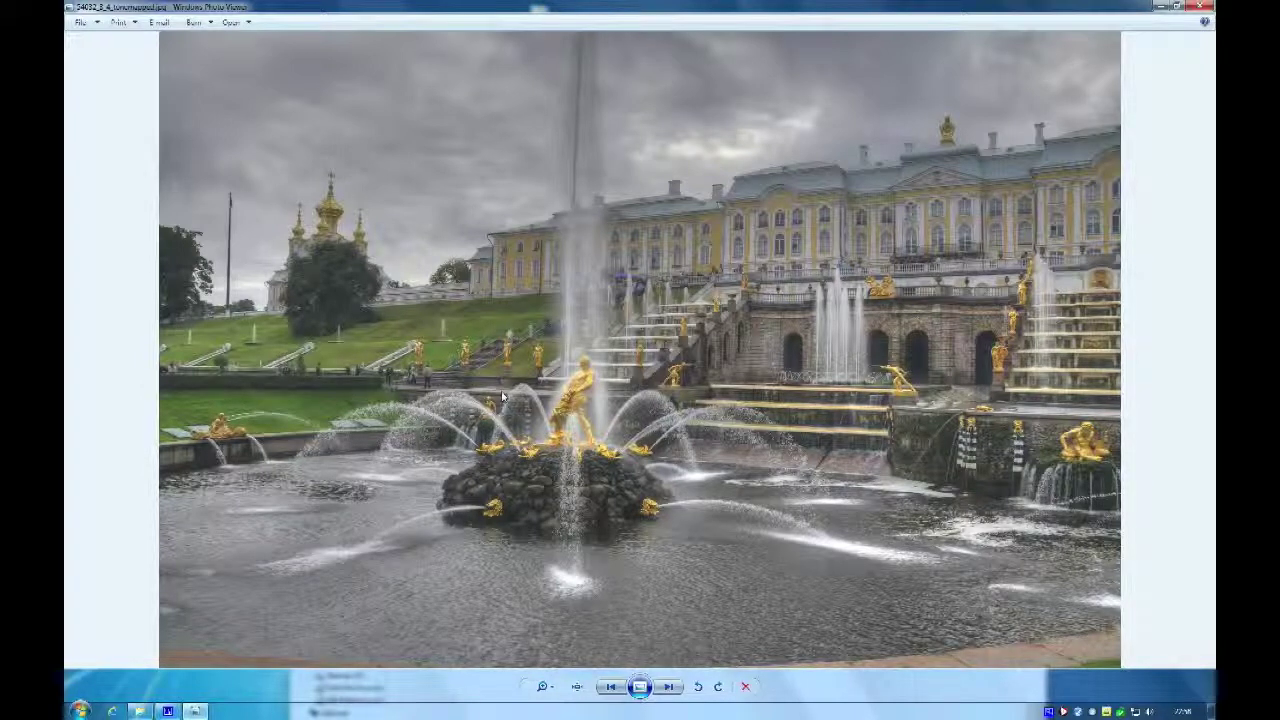
key(Right)
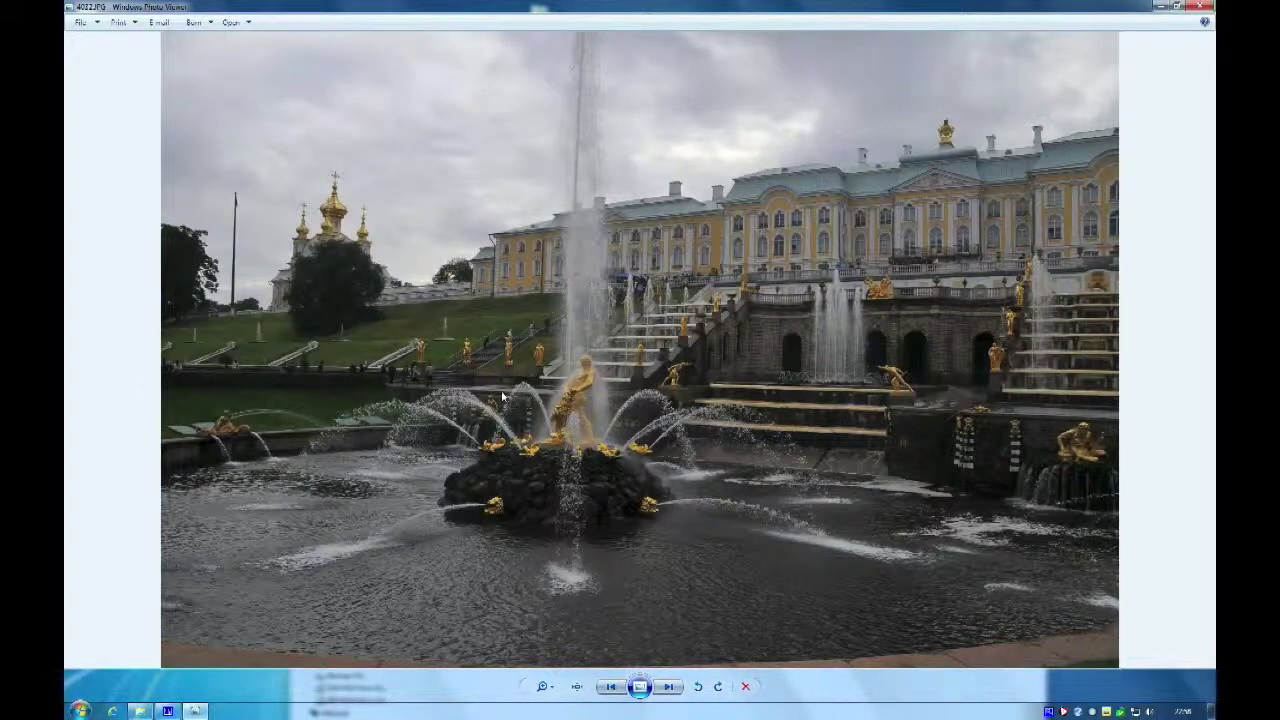
key(Left)
key(Right)
key(Left)
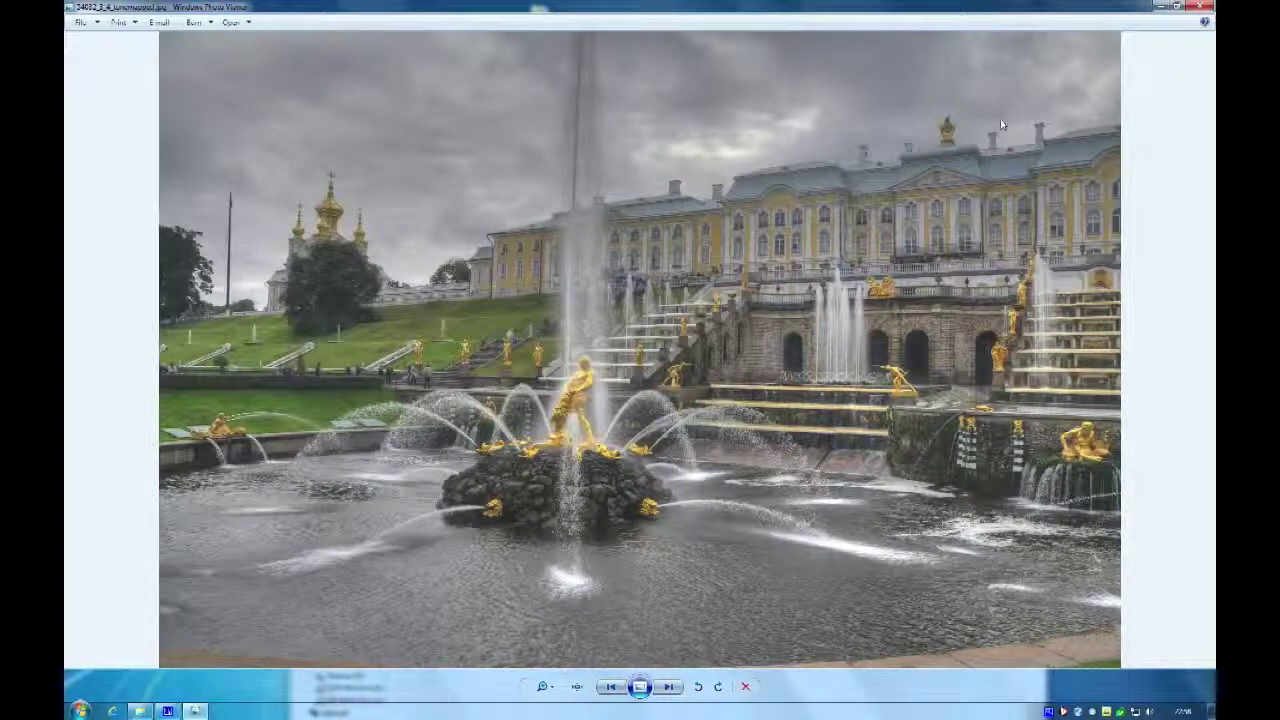
click(1201, 5)
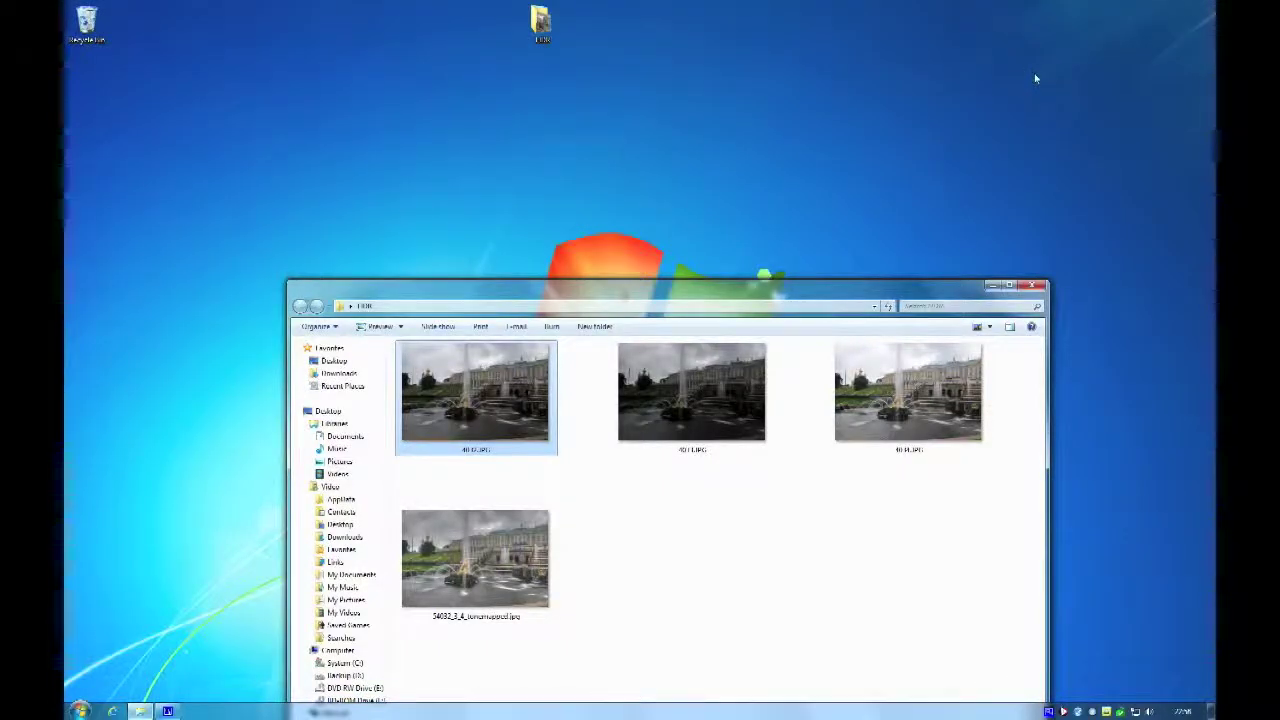